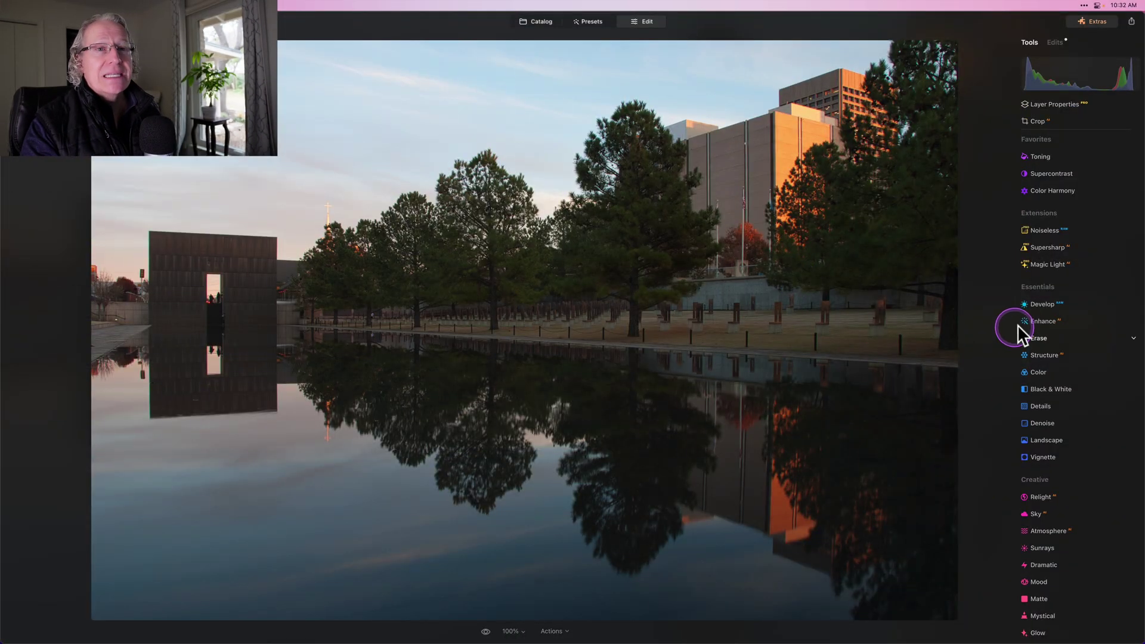
# - Open Develop and raise Smart Contrast to 19, Shadows to 28 and Blacks to 14
pyautogui.click(1044, 305)
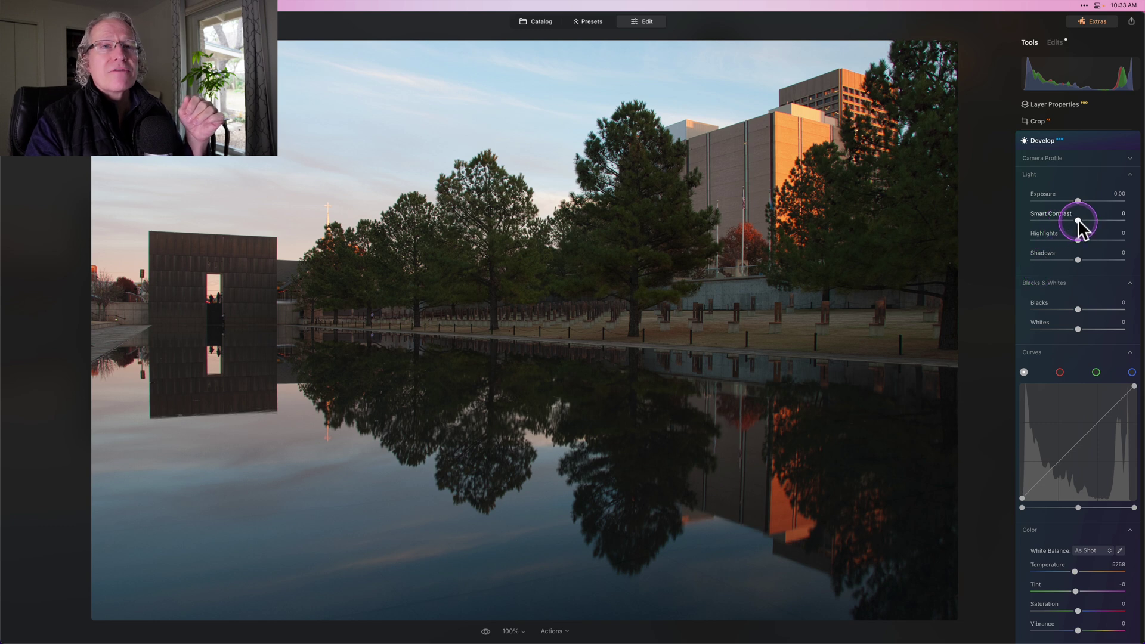
pyautogui.moveTo(1078, 220); pyautogui.dragTo(1089, 260)
pyautogui.click(1048, 122)
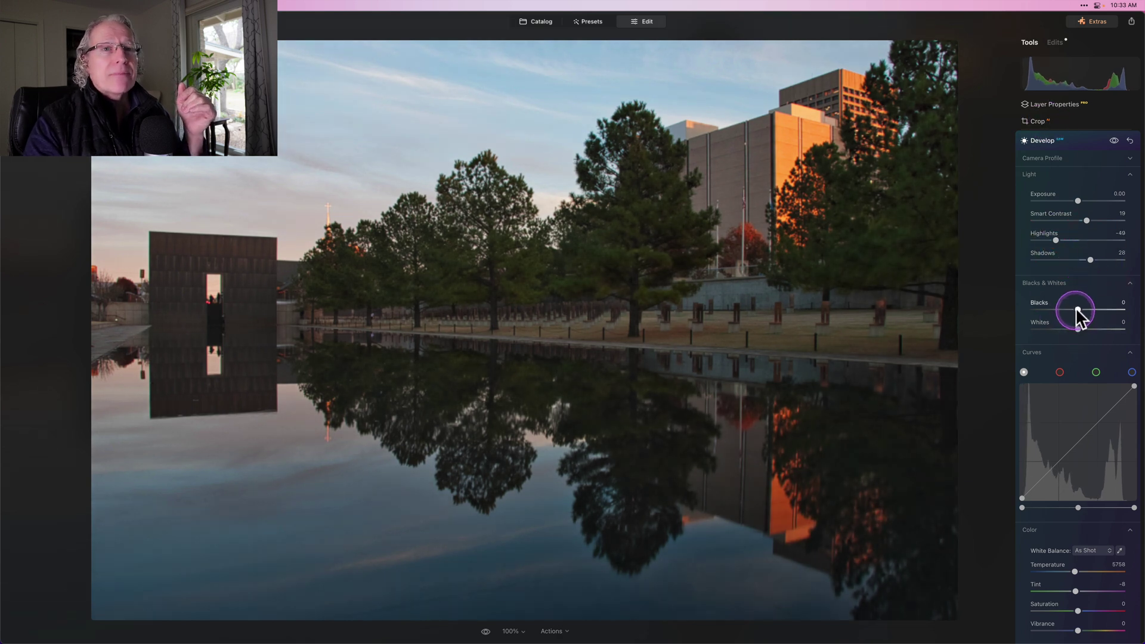
pyautogui.moveTo(1075, 306); pyautogui.dragTo(1082, 328)
# - Set Whites to 9 and add two tone-curve points to brighten the photo
pyautogui.click(1064, 369)
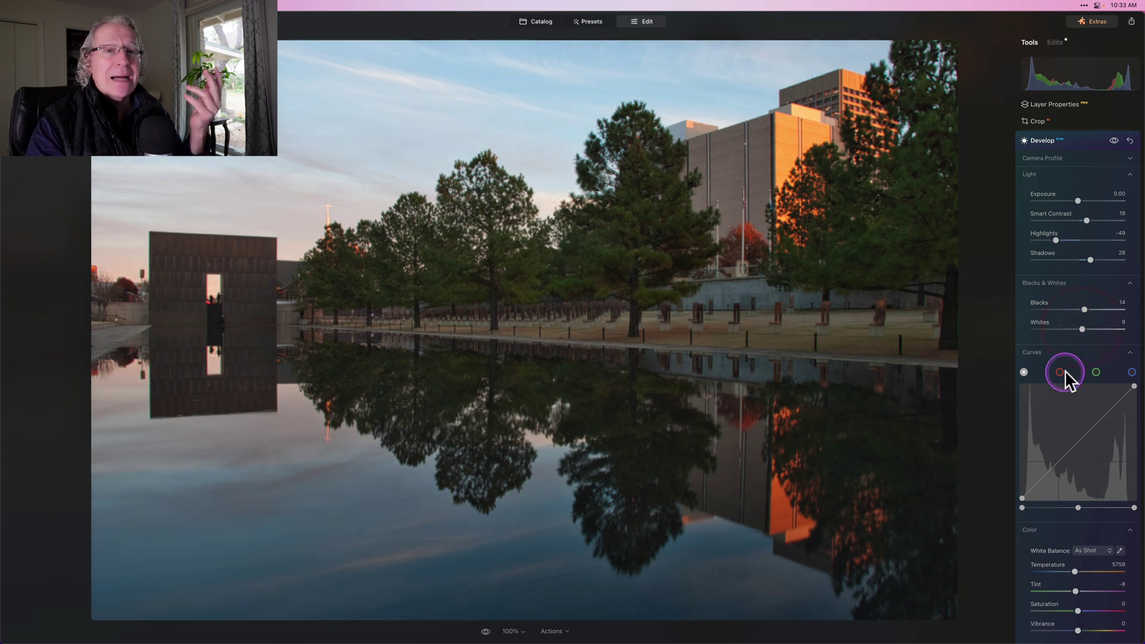
pyautogui.moveTo(1087, 425); pyautogui.dragTo(1093, 421)
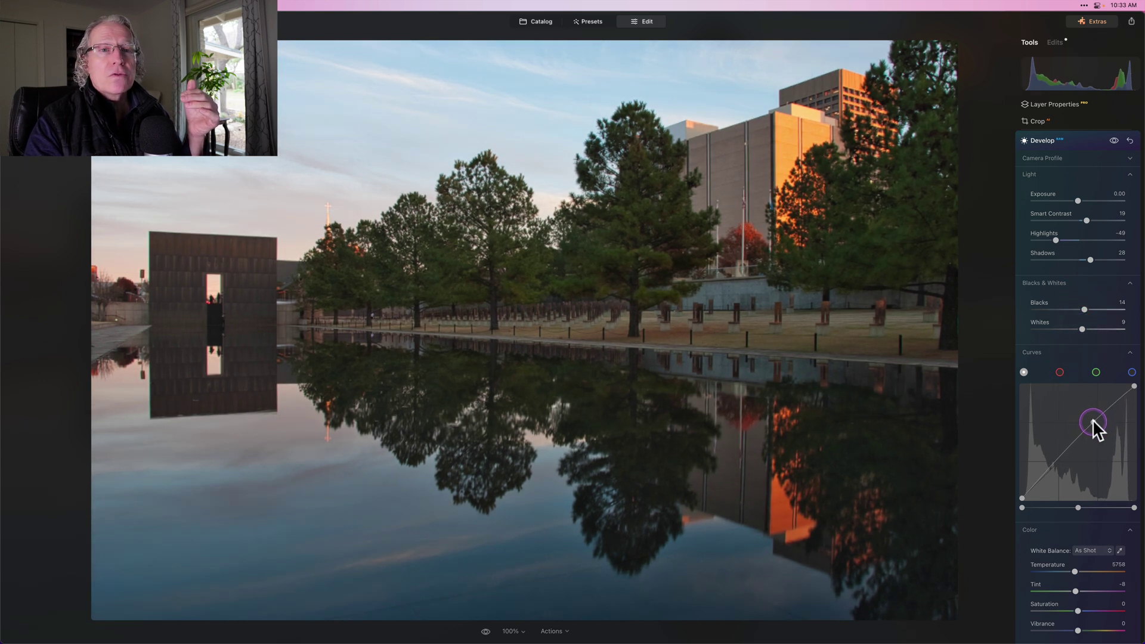
pyautogui.click(1047, 471)
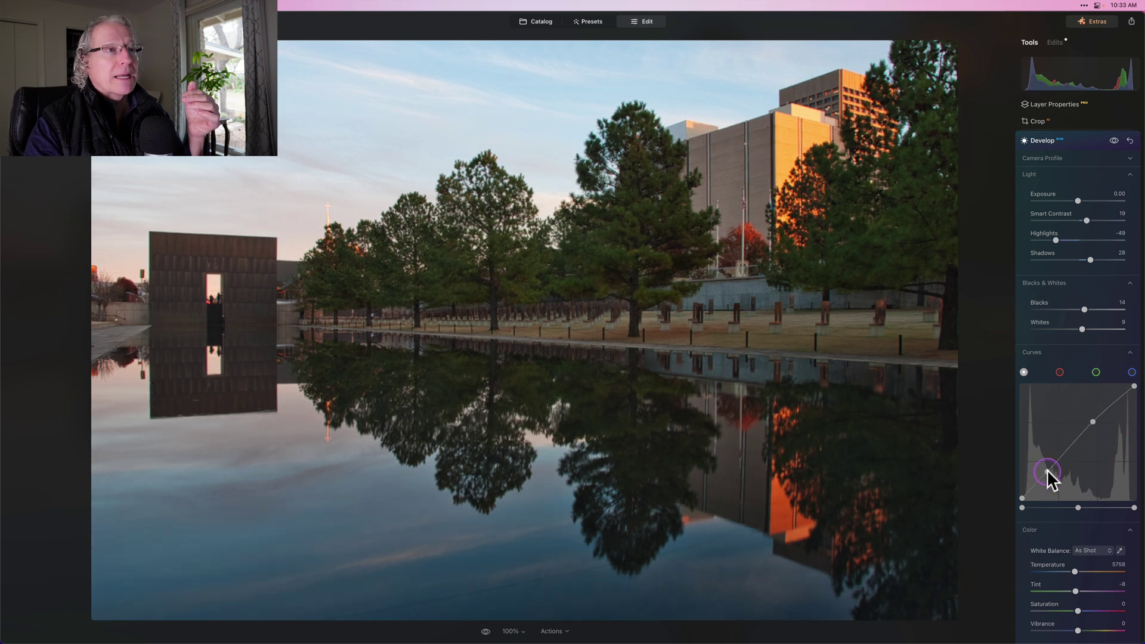
pyautogui.scroll(-5, 1061, 522)
pyautogui.click(1064, 450)
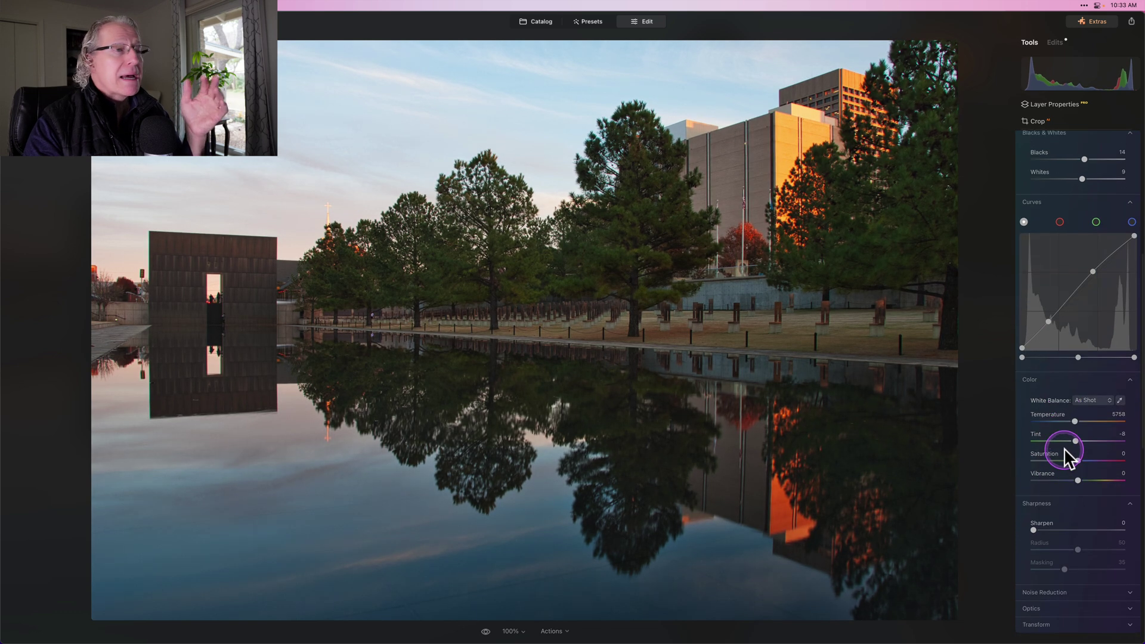
pyautogui.scroll(-2, 1065, 451)
# - Warm Temperature to 6053, set Tint to 1 and Vibrance to 20, and add sharpening
pyautogui.click(1075, 369)
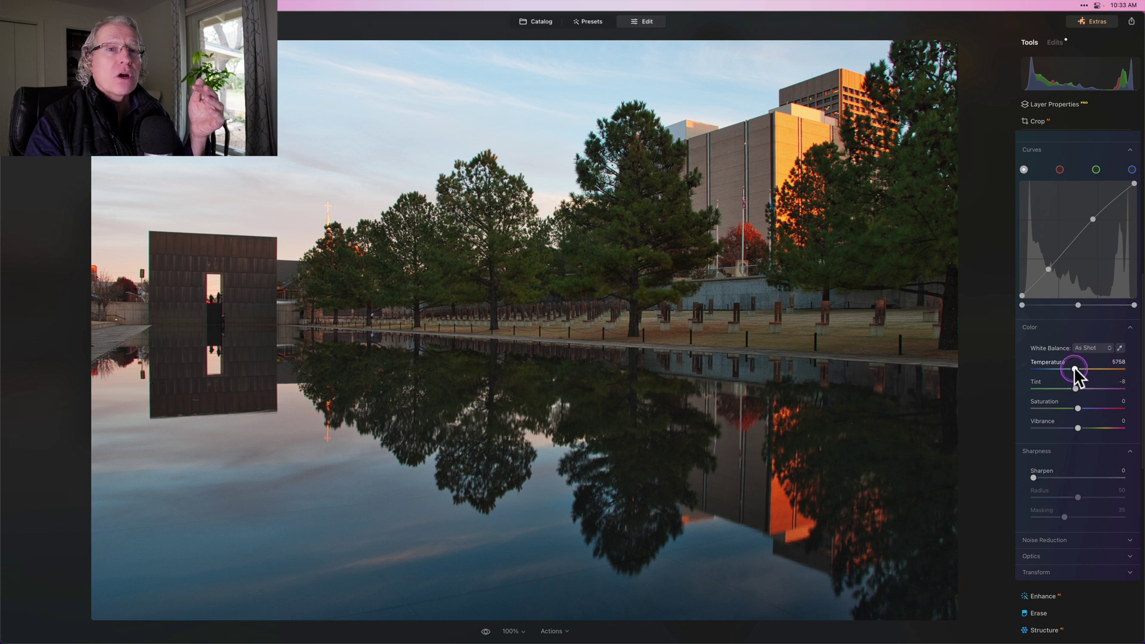
pyautogui.moveTo(1073, 367); pyautogui.dragTo(1079, 389)
pyautogui.moveTo(1077, 428); pyautogui.dragTo(1085, 428)
pyautogui.moveTo(1033, 479); pyautogui.dragTo(1047, 474)
# - Pull Highlights down to -66 and lift Shadows to 33
pyautogui.scroll(1, 1058, 417)
pyautogui.scroll(5, 1058, 417)
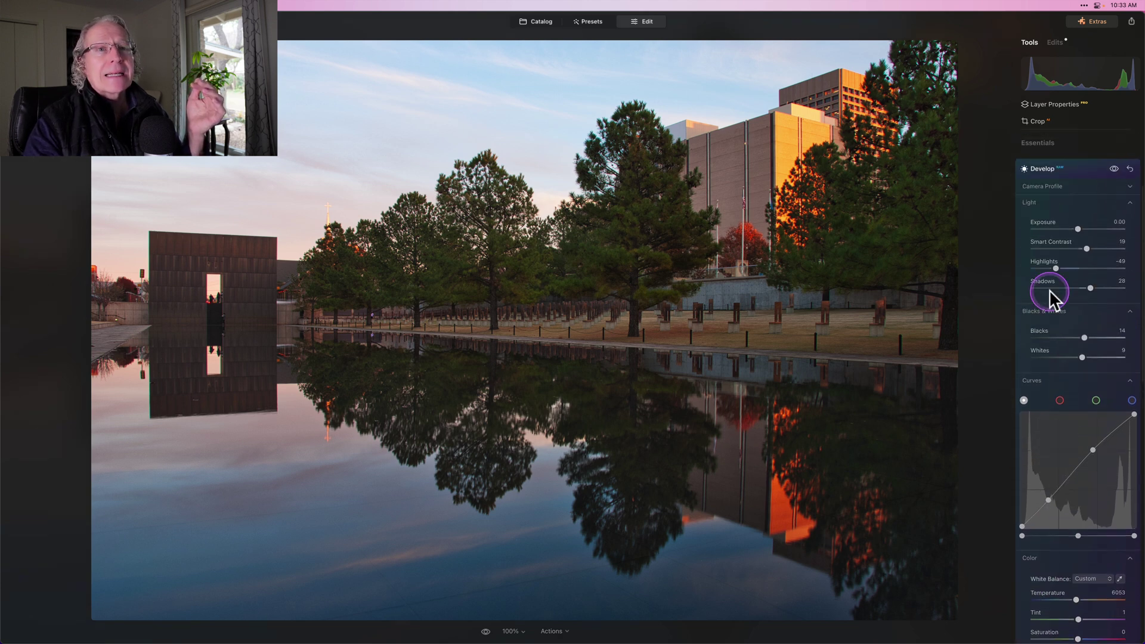
pyautogui.moveTo(1054, 263); pyautogui.dragTo(1046, 266)
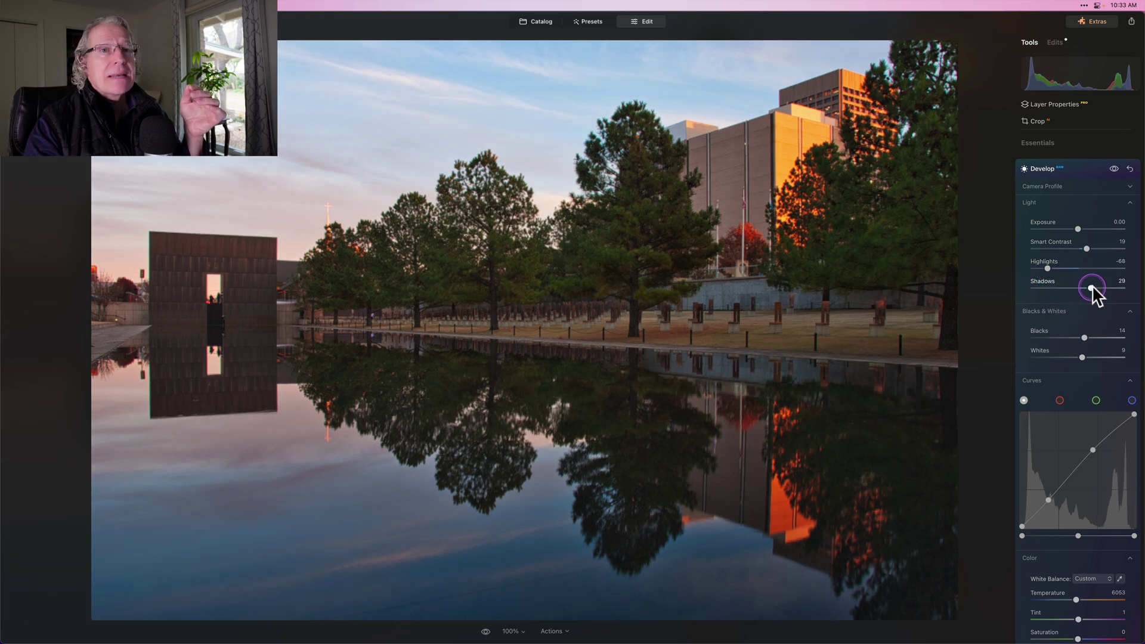
pyautogui.moveTo(1093, 286); pyautogui.dragTo(1094, 287)
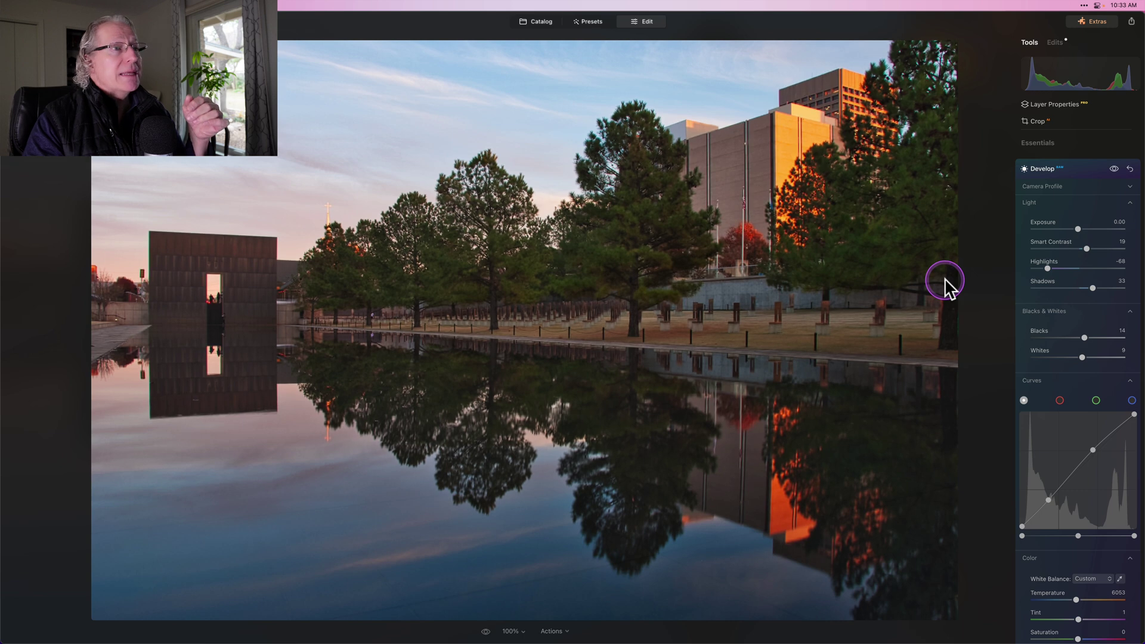
# - Compare the edit with the unedited original, then collapse the Develop settings
pyautogui.press('\\')
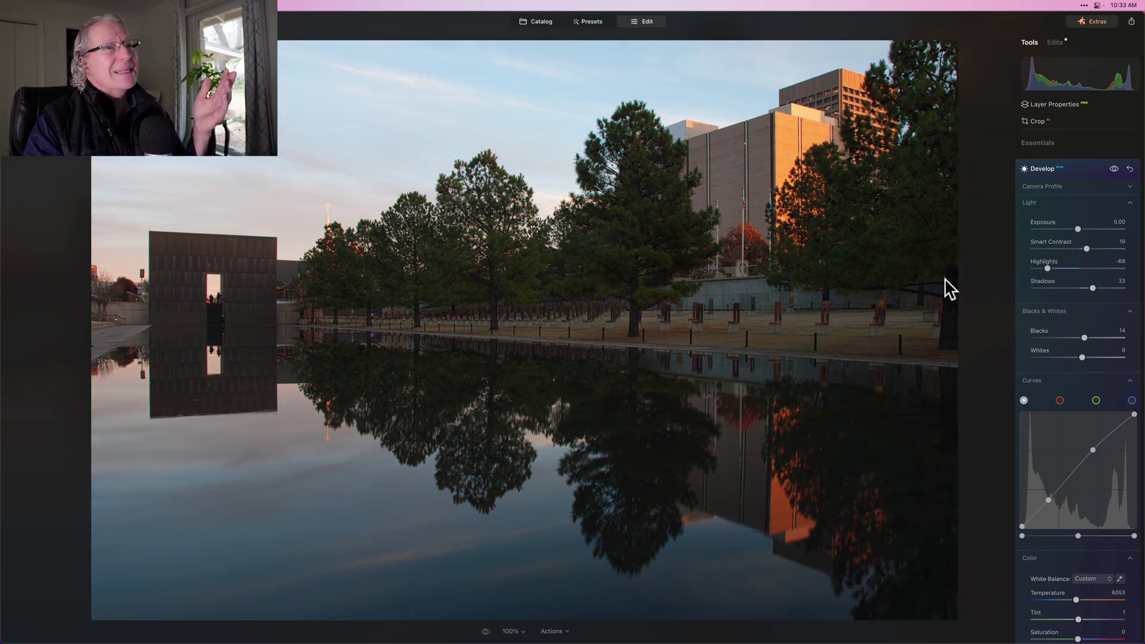
pyautogui.press('\\')
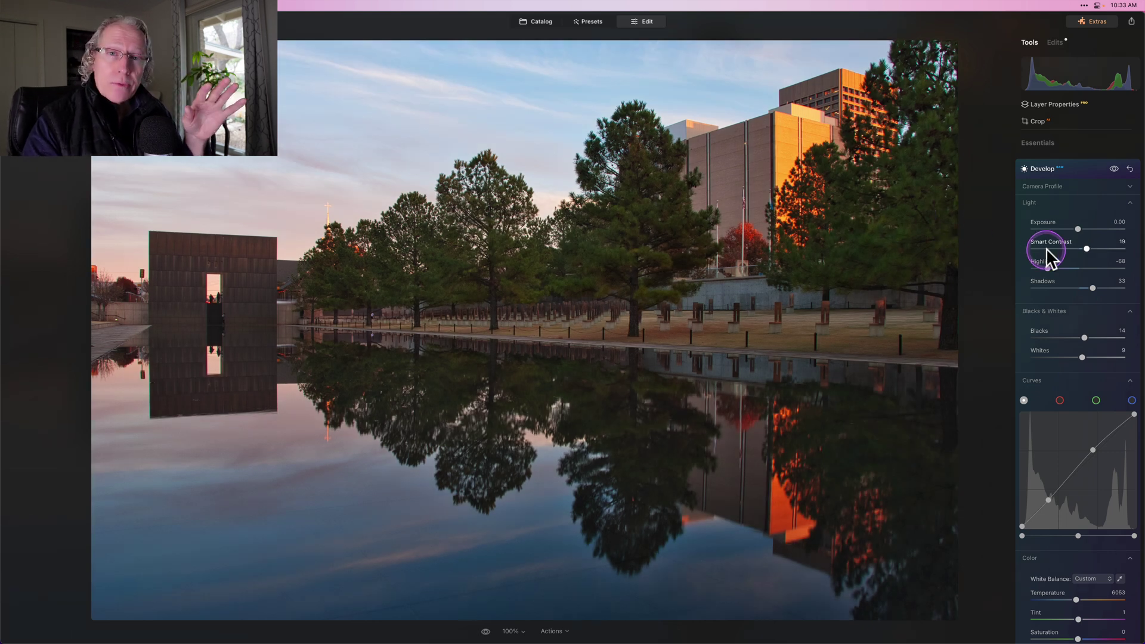
pyautogui.scroll(2, 1062, 250)
pyautogui.click(1077, 225)
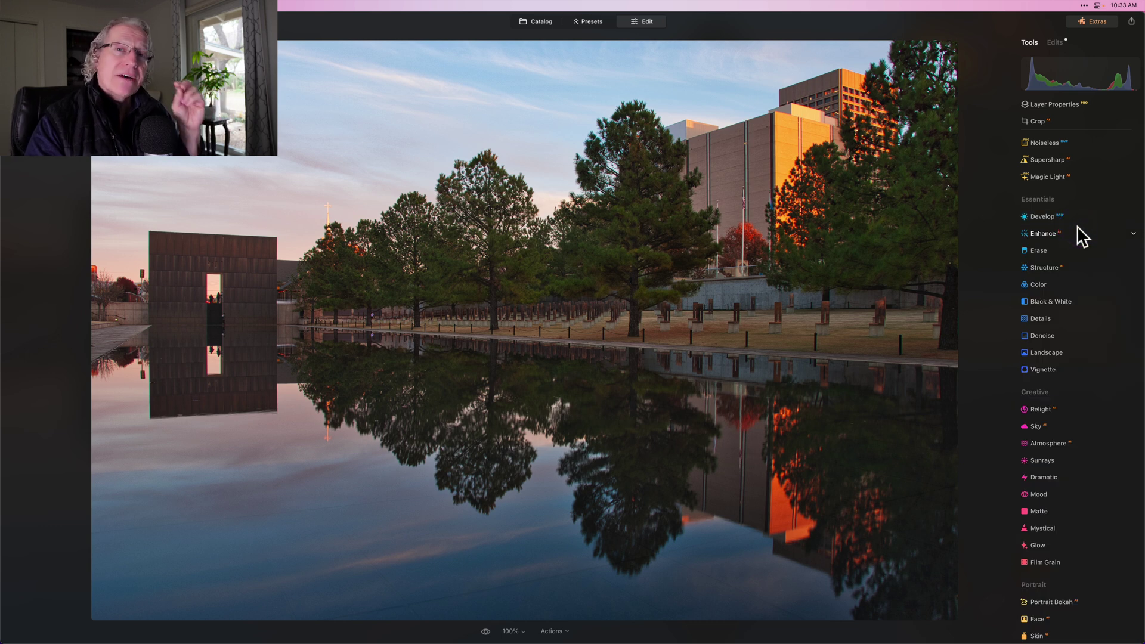
# - Open Supercontrast and set Highlights Contrast 27, Midtones Contrast 27 and Shadows Contrast 29
pyautogui.scroll(3, 1080, 236)
pyautogui.click(1041, 172)
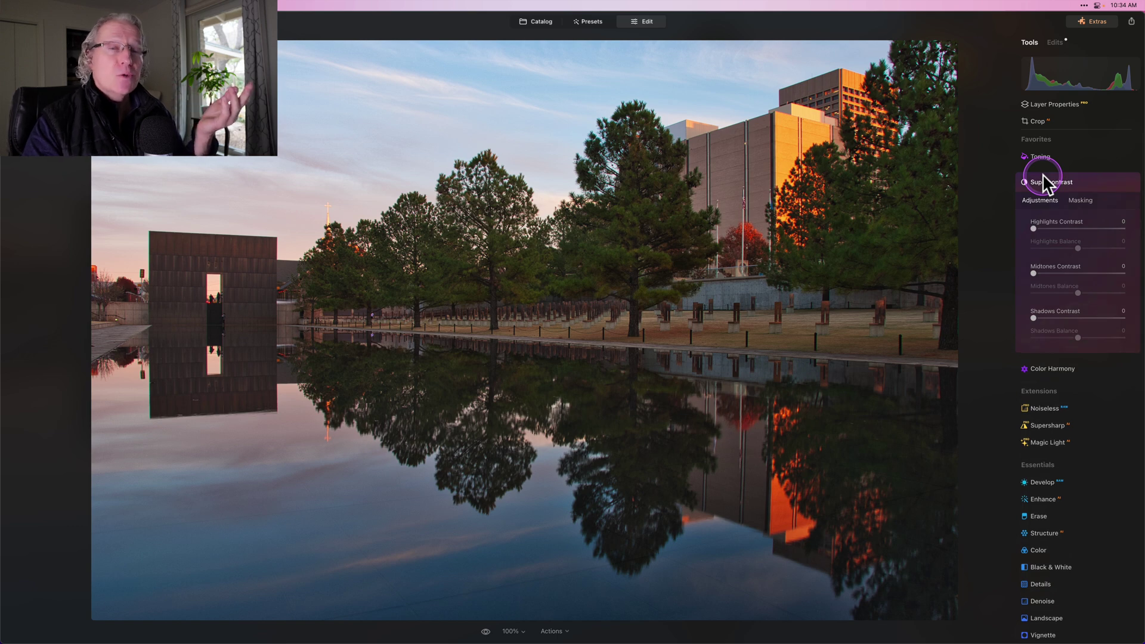
pyautogui.click(1057, 229)
pyautogui.click(1057, 273)
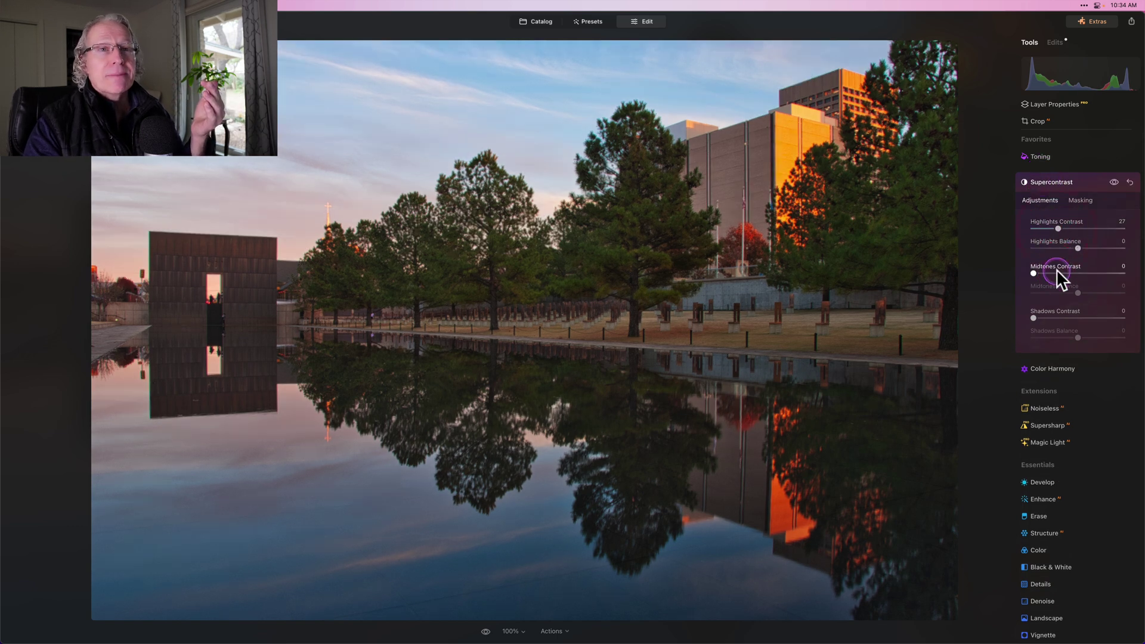
pyautogui.click(1058, 317)
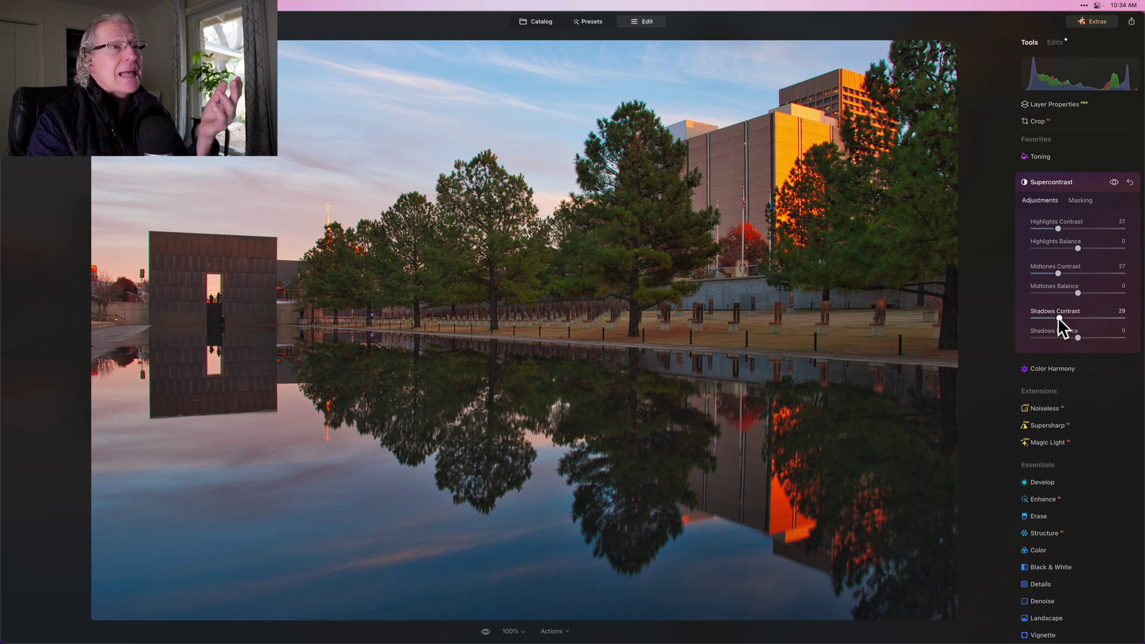
# - Set Highlights Balance 39, Midtones Balance -52, Shadows Balance 26, and raise Highlights Contrast to 44
pyautogui.click(1084, 270)
pyautogui.moveTo(1076, 247)
pyautogui.mouseDown()
pyautogui.moveTo(1091, 247)
pyautogui.moveTo(1014, 248)
pyautogui.moveTo(1095, 248)
pyautogui.mouseUp()
pyautogui.click(1077, 293)
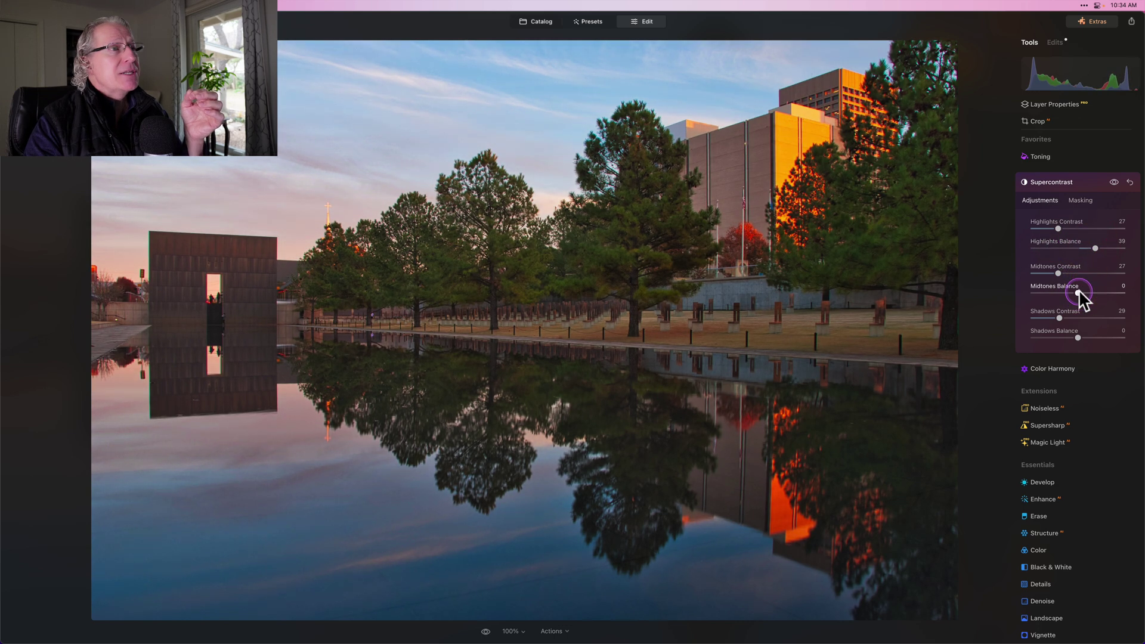
pyautogui.moveTo(1078, 292); pyautogui.dragTo(1066, 273)
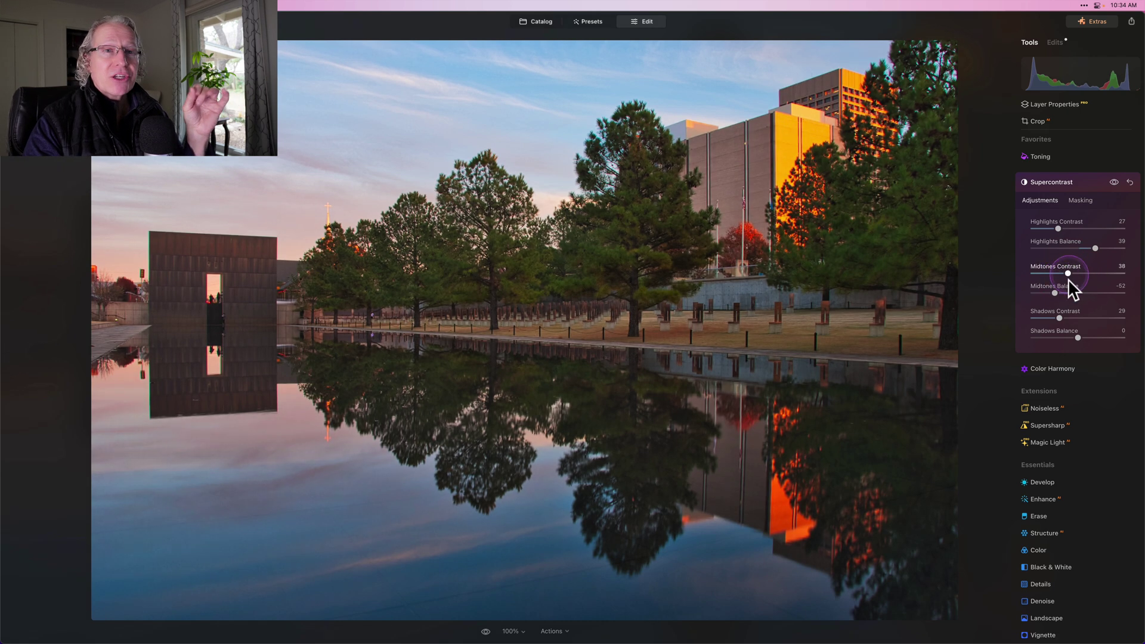
pyautogui.click(1067, 341)
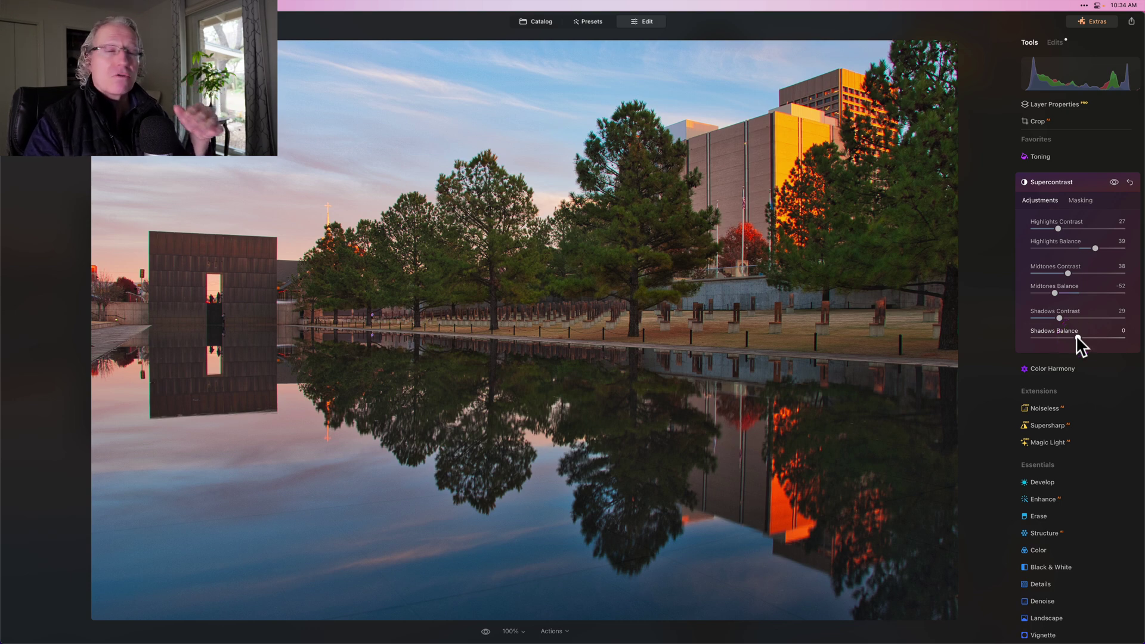
pyautogui.moveTo(1076, 335)
pyautogui.mouseDown()
pyautogui.moveTo(1058, 337)
pyautogui.moveTo(1090, 335)
pyautogui.mouseUp()
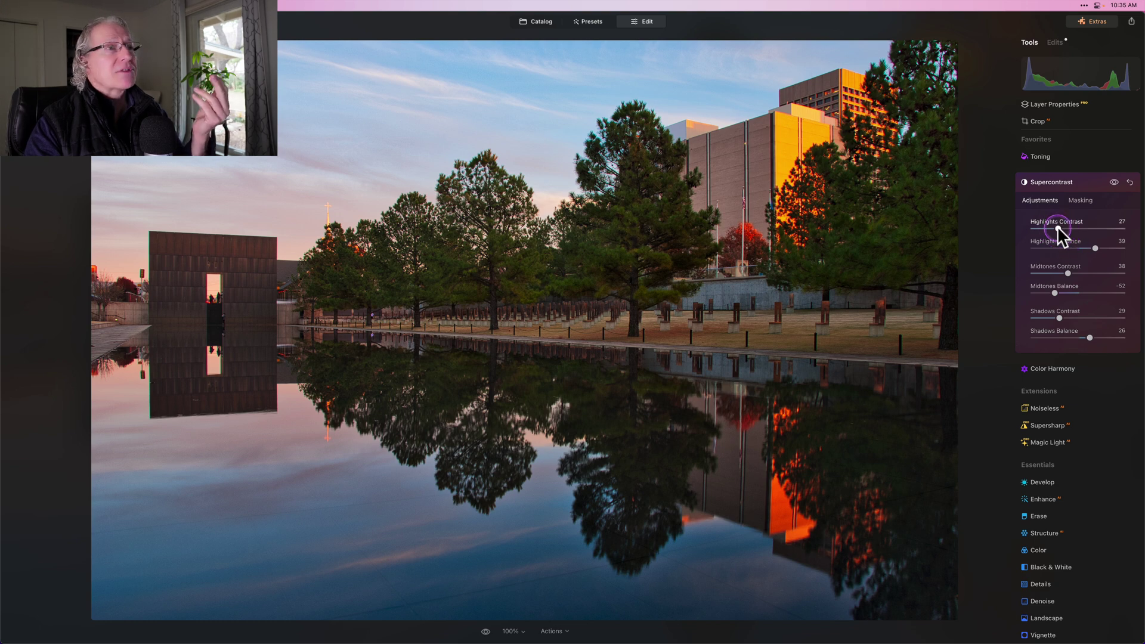
pyautogui.moveTo(1057, 227)
pyautogui.mouseDown()
pyautogui.moveTo(1083, 222)
pyautogui.moveTo(1049, 220)
pyautogui.moveTo(1073, 221)
pyautogui.mouseUp()
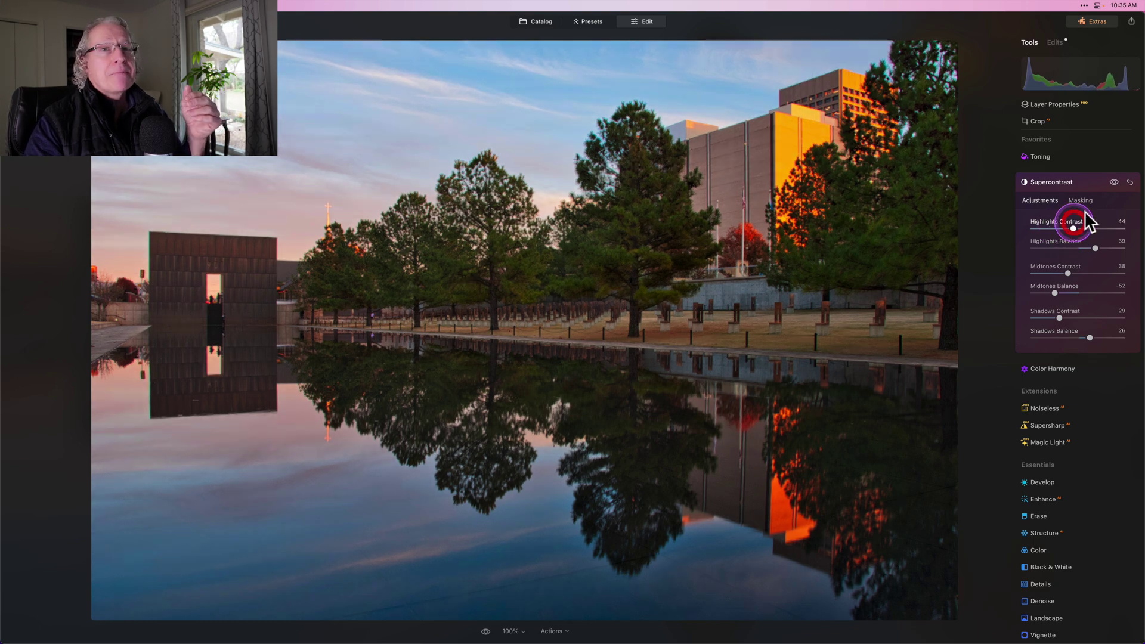
# - Compare the cityscape with Supercontrast off and against the original, then open the mountain photo in Develop
pyautogui.click(1113, 181)
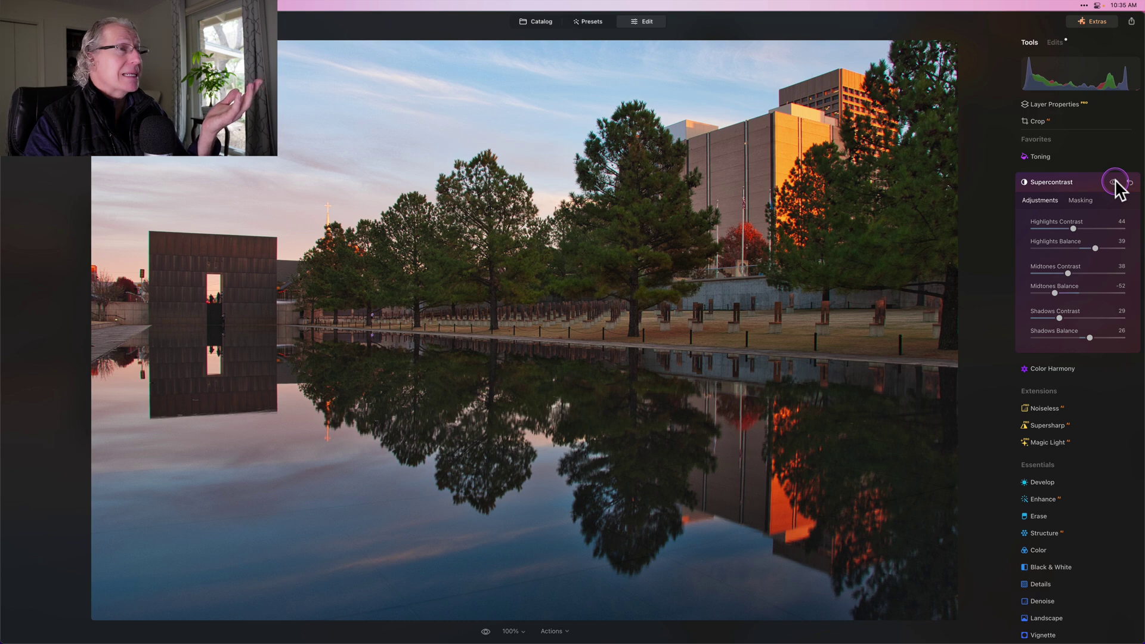
pyautogui.click(1114, 182)
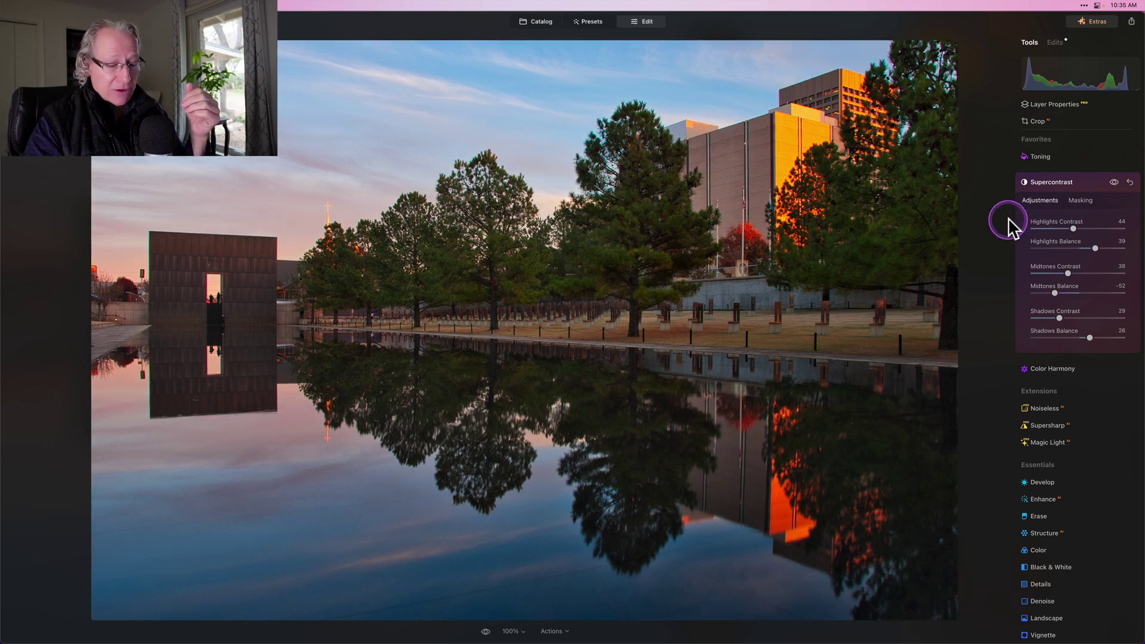
pyautogui.press('\\')
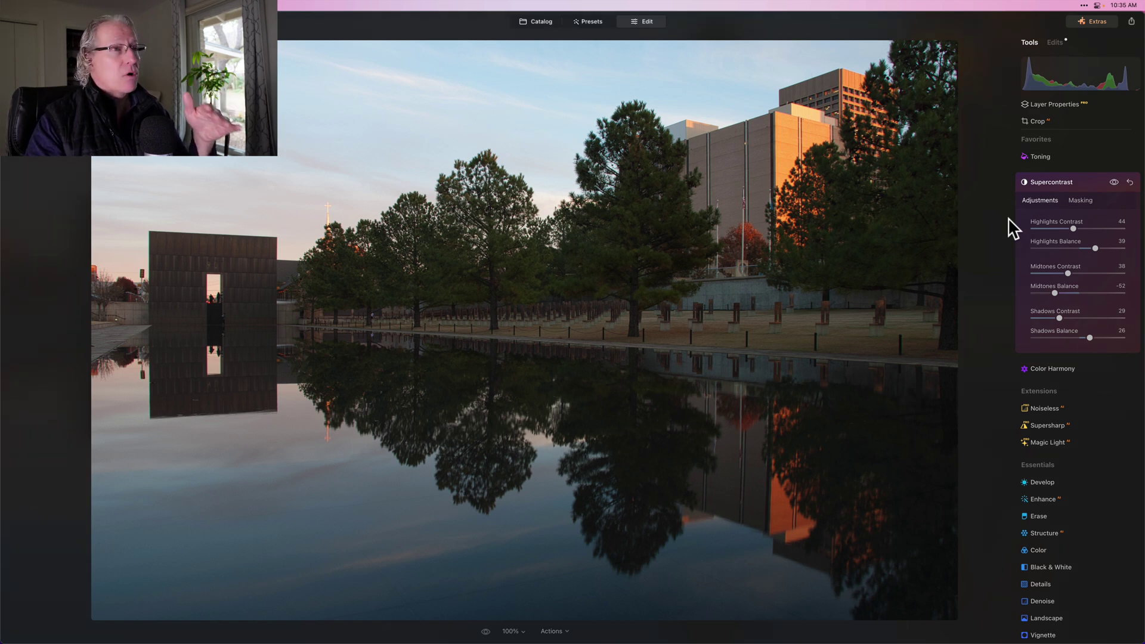
pyautogui.press('\\')
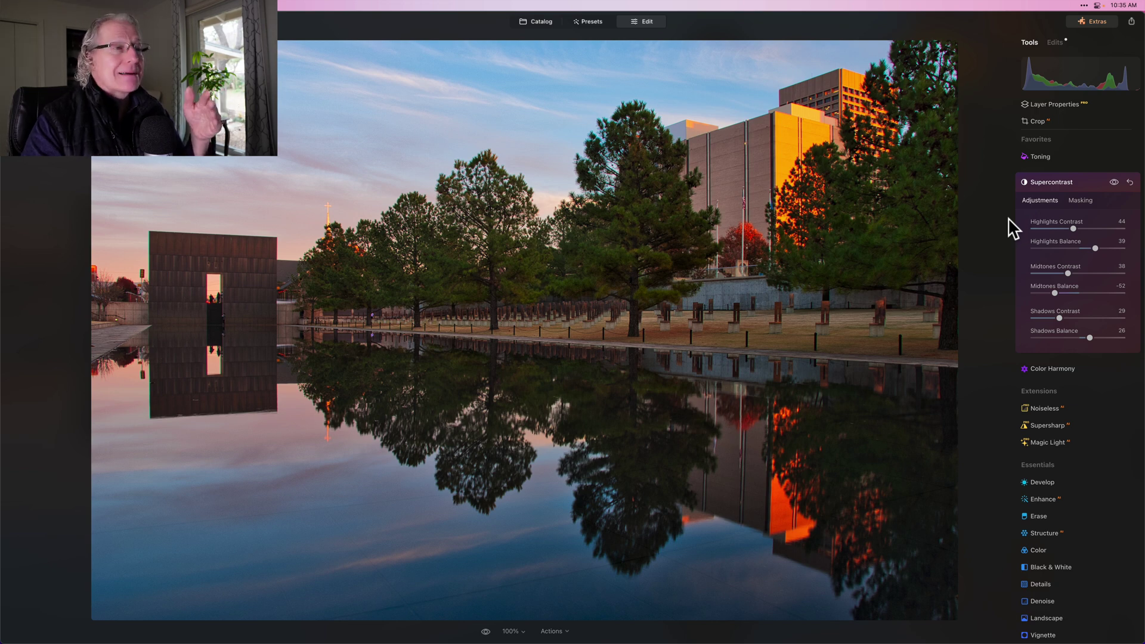
pyautogui.press('\\')
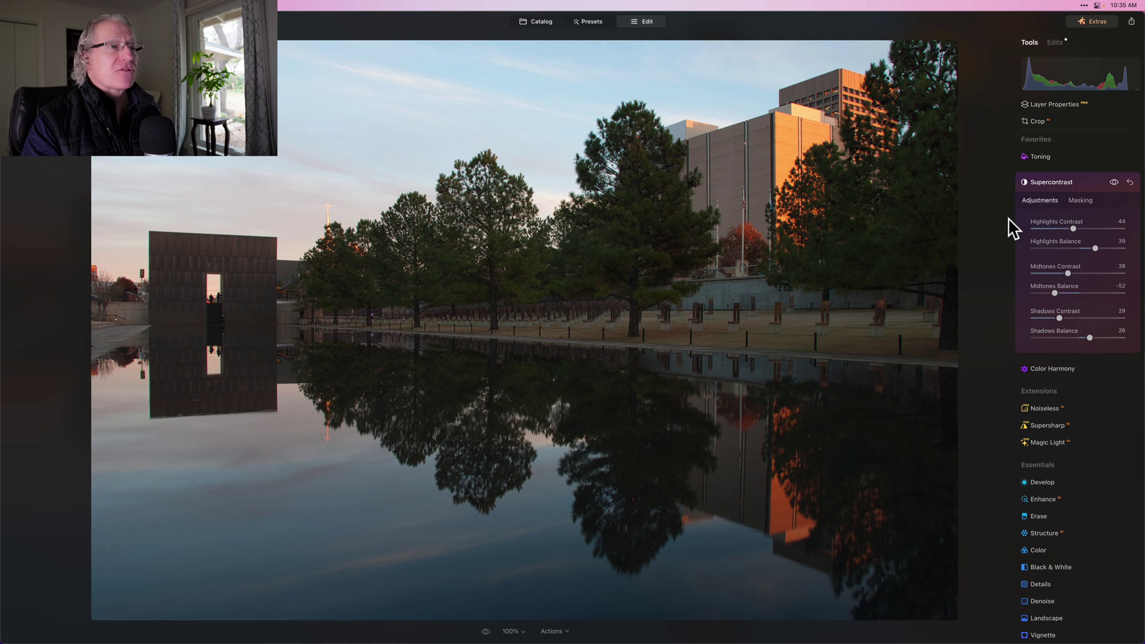
pyautogui.press('\\')
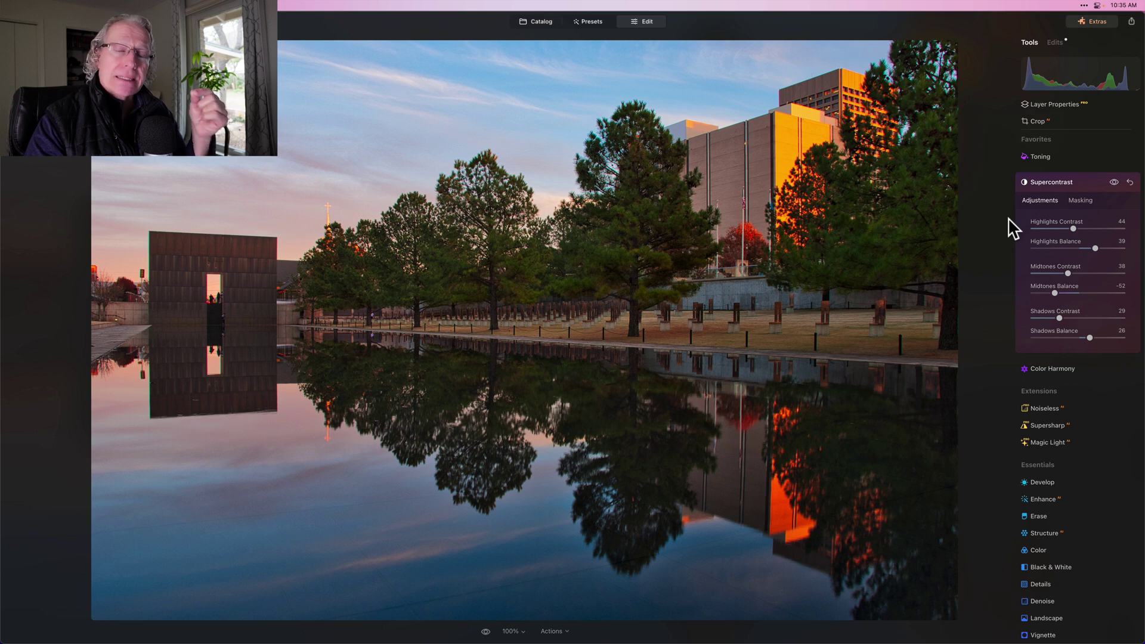
pyautogui.click(1042, 302)
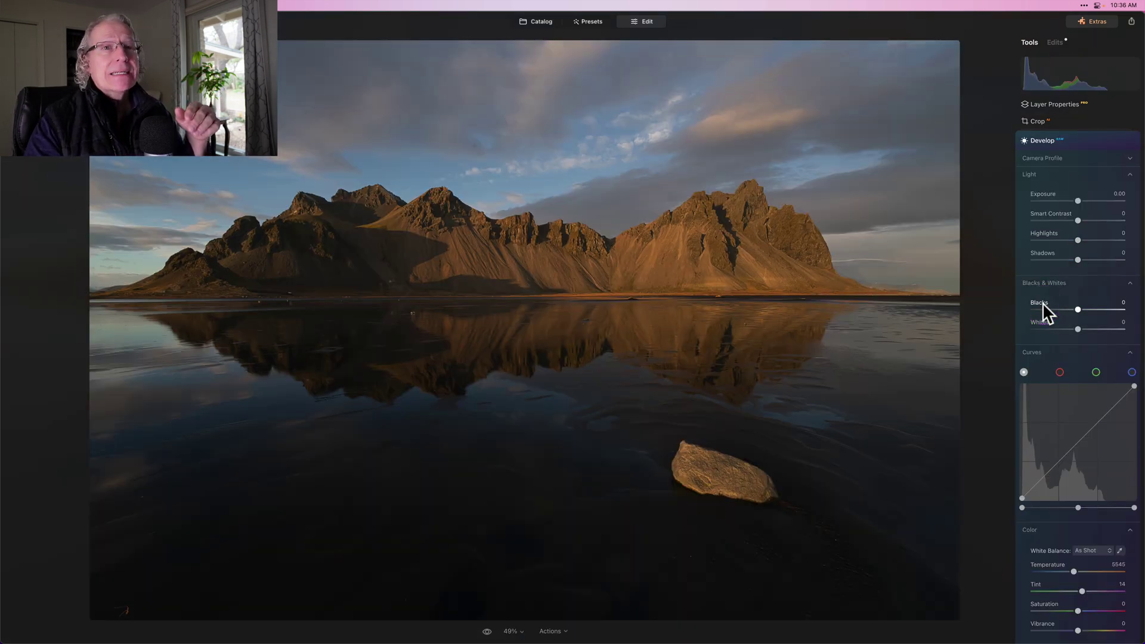
# - Set Smart Contrast 16, Highlights -24, Shadows 45, Blacks 4 and Whites 13
pyautogui.click(1065, 231)
pyautogui.scroll(1, 1065, 232)
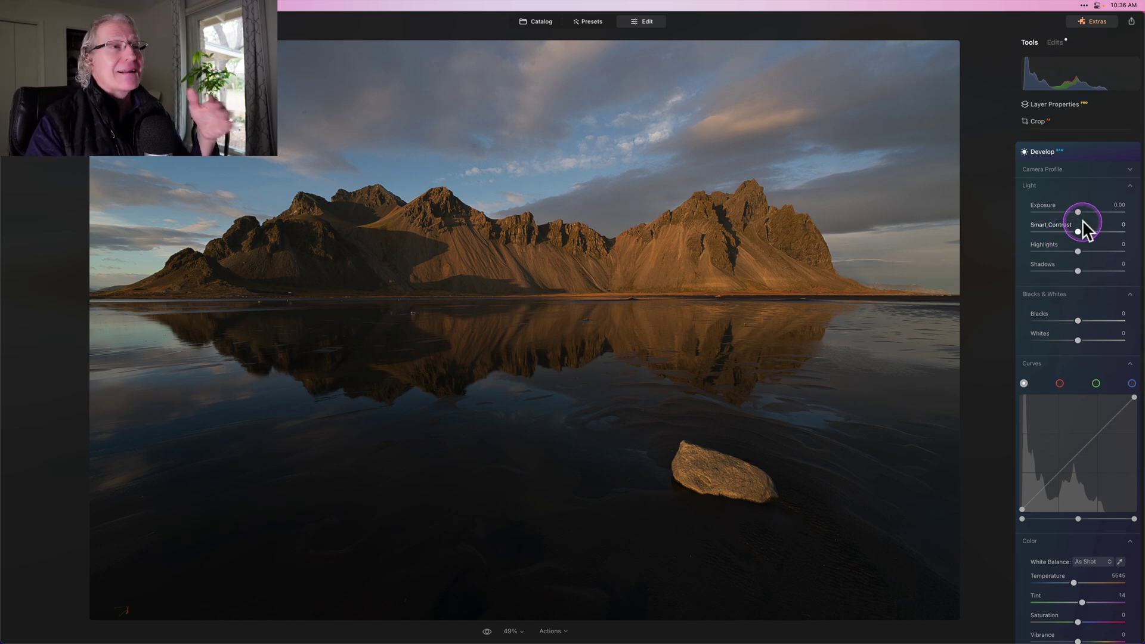
pyautogui.moveTo(1078, 230)
pyautogui.mouseDown()
pyautogui.moveTo(1078, 252)
pyautogui.moveTo(1067, 249)
pyautogui.mouseUp()
pyautogui.click(1078, 271)
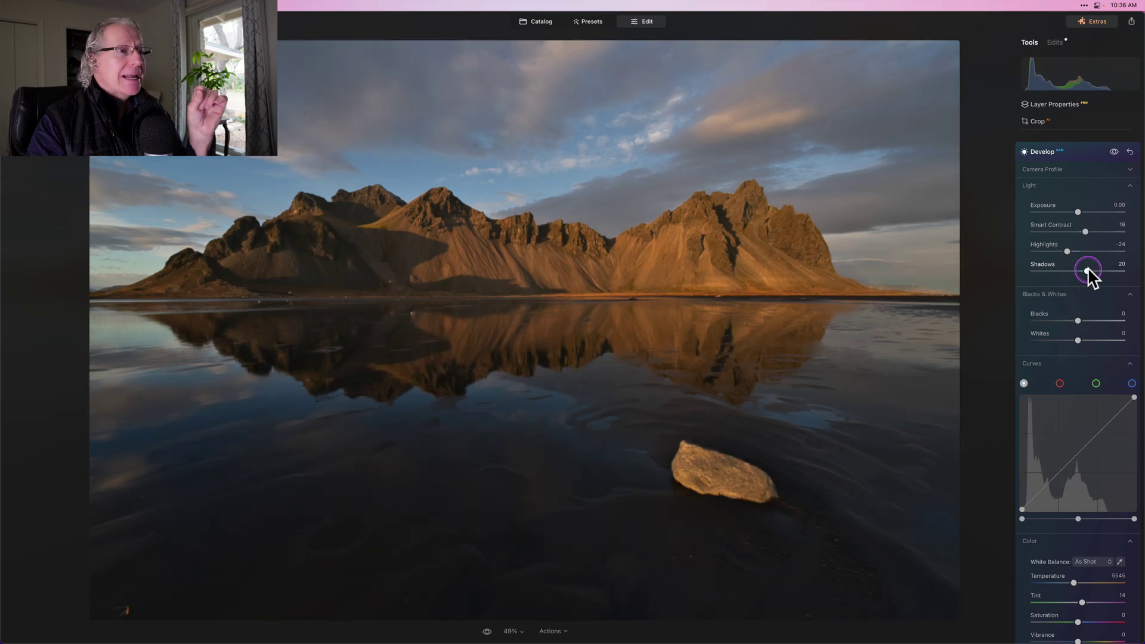
pyautogui.moveTo(1088, 269); pyautogui.dragTo(1092, 270)
pyautogui.moveTo(1077, 320); pyautogui.dragTo(1084, 337)
pyautogui.click(1076, 339)
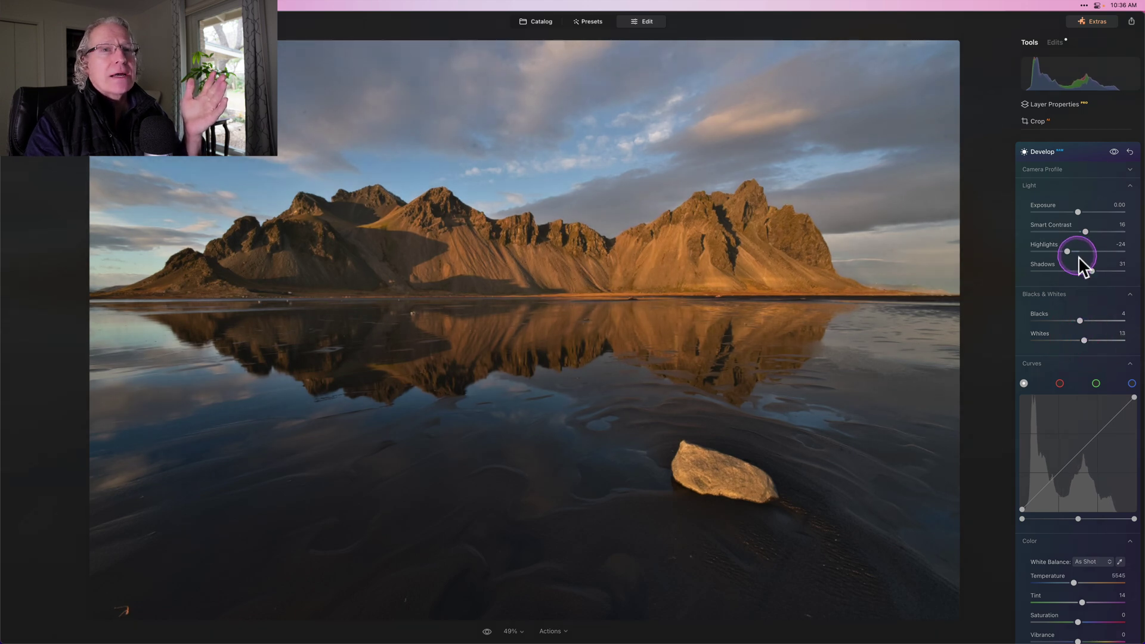
pyautogui.click(1091, 271)
pyautogui.moveTo(1093, 271); pyautogui.dragTo(1098, 271)
# - Add two tone-curve points, lifting the upper midtones and anchoring the shadows
pyautogui.click(1044, 374)
pyautogui.click(1097, 434)
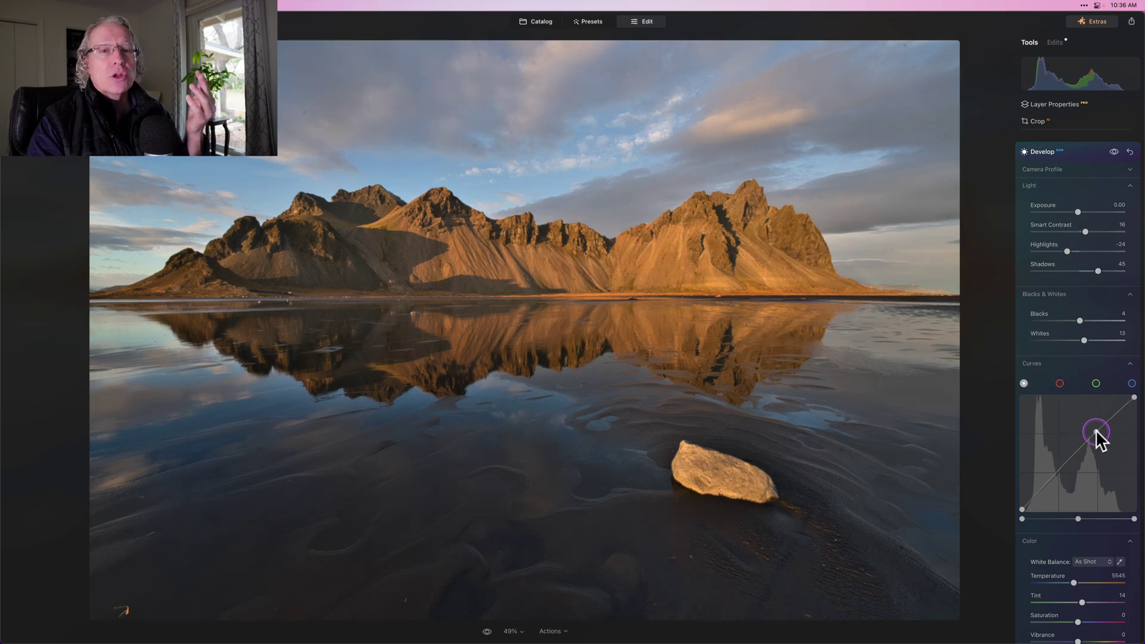
pyautogui.click(1040, 495)
pyautogui.click(1041, 488)
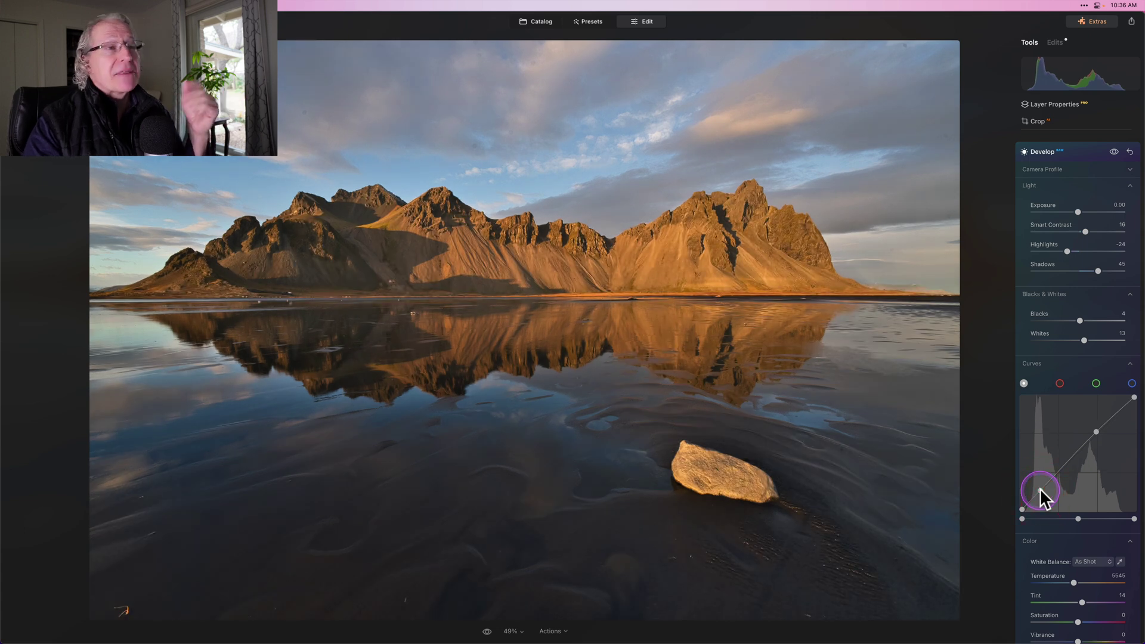
# - Warm Temperature to 5778, raise Tint to 18 and Vibrance to 8
pyautogui.scroll(-2, 1049, 514)
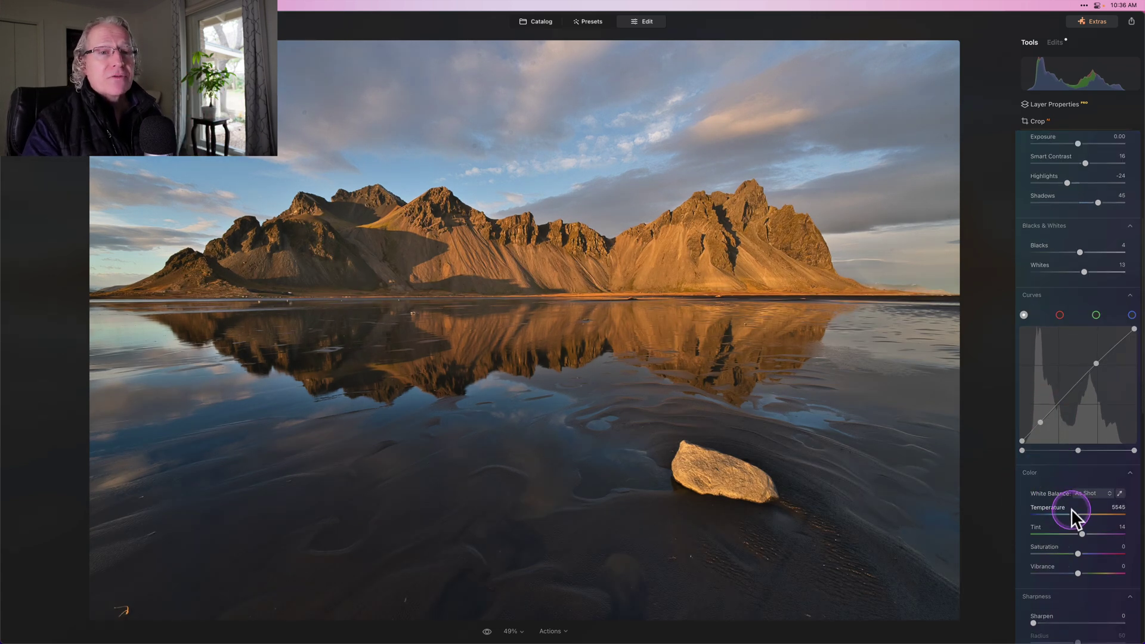
pyautogui.moveTo(1072, 510); pyautogui.dragTo(1084, 531)
pyautogui.click(1078, 573)
pyautogui.moveTo(1079, 572); pyautogui.dragTo(1081, 573)
# - Shift the green curve channel's midpoint to push the midtones toward magenta
pyautogui.moveTo(1046, 352); pyautogui.dragTo(1046, 338)
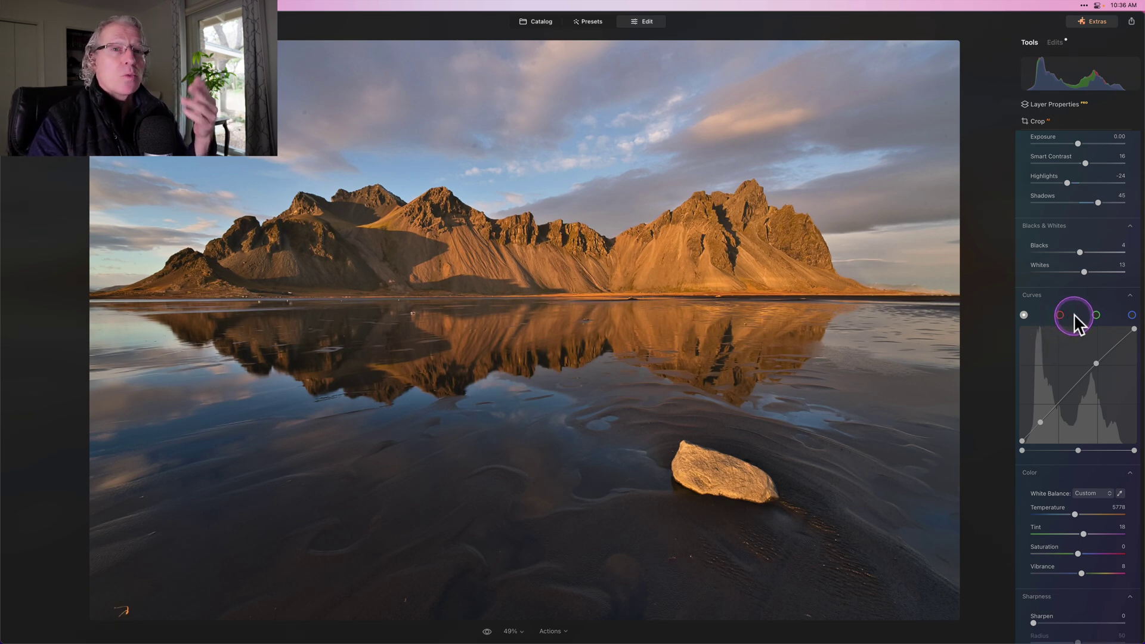
pyautogui.click(1096, 315)
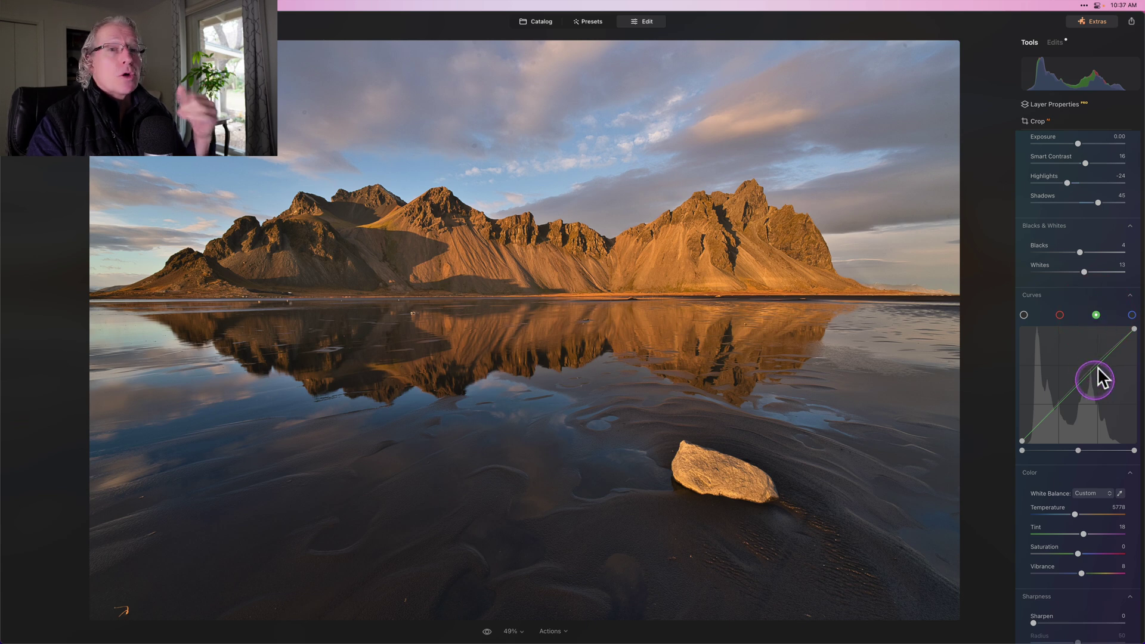
pyautogui.click(1077, 451)
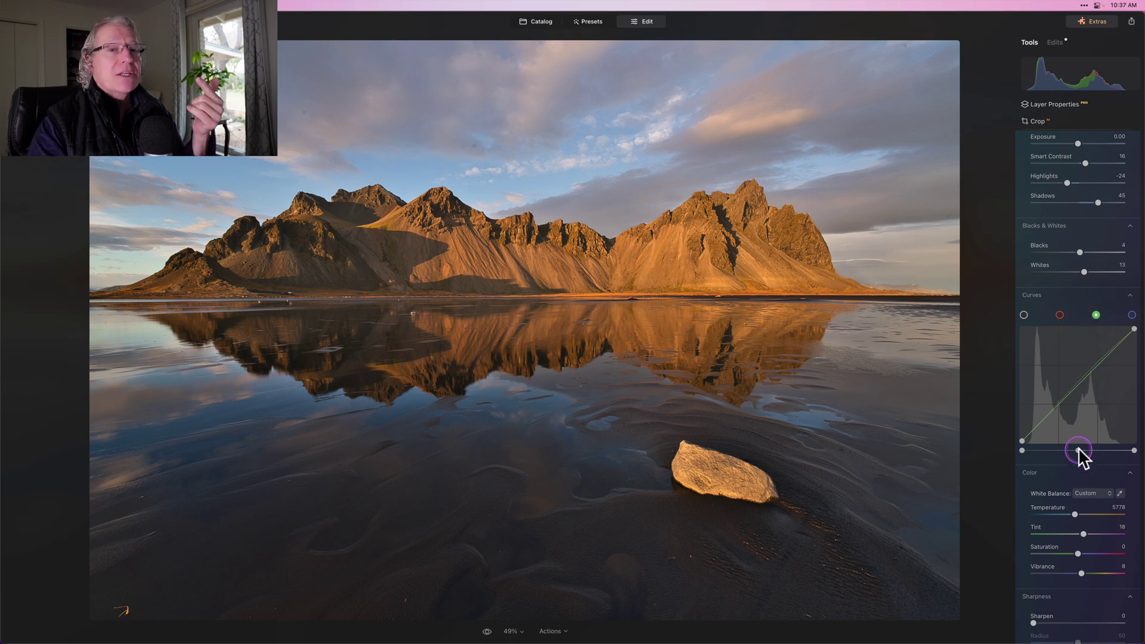
pyautogui.moveTo(1078, 448); pyautogui.dragTo(1079, 448)
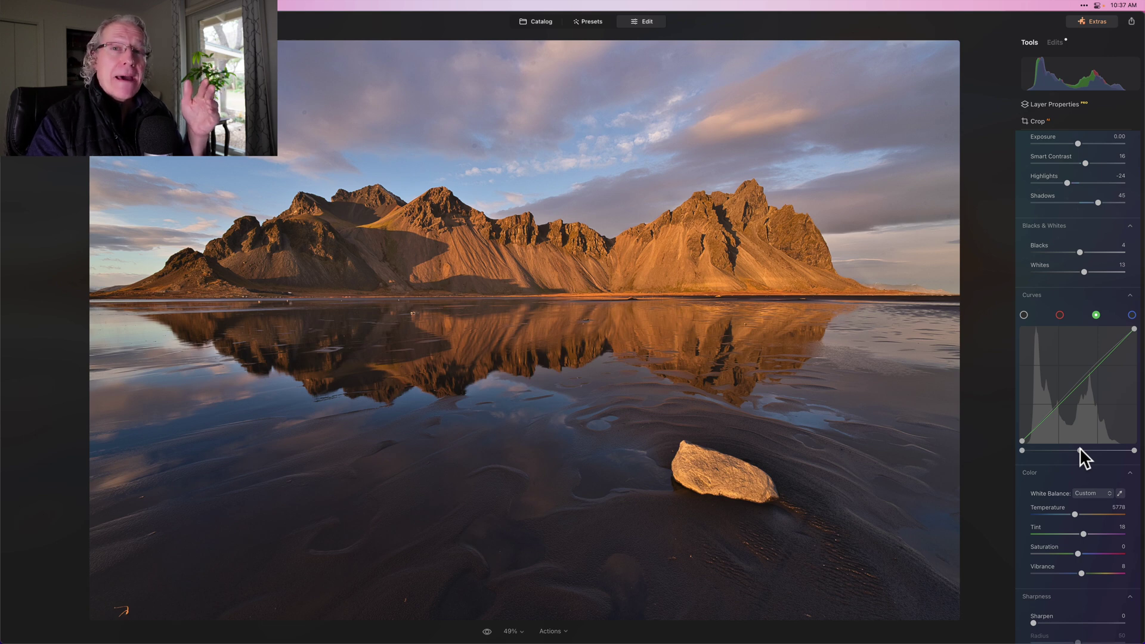
# - Compare with the Develop adjustments hidden and shown, then collapse Develop
pyautogui.scroll(4, 1079, 447)
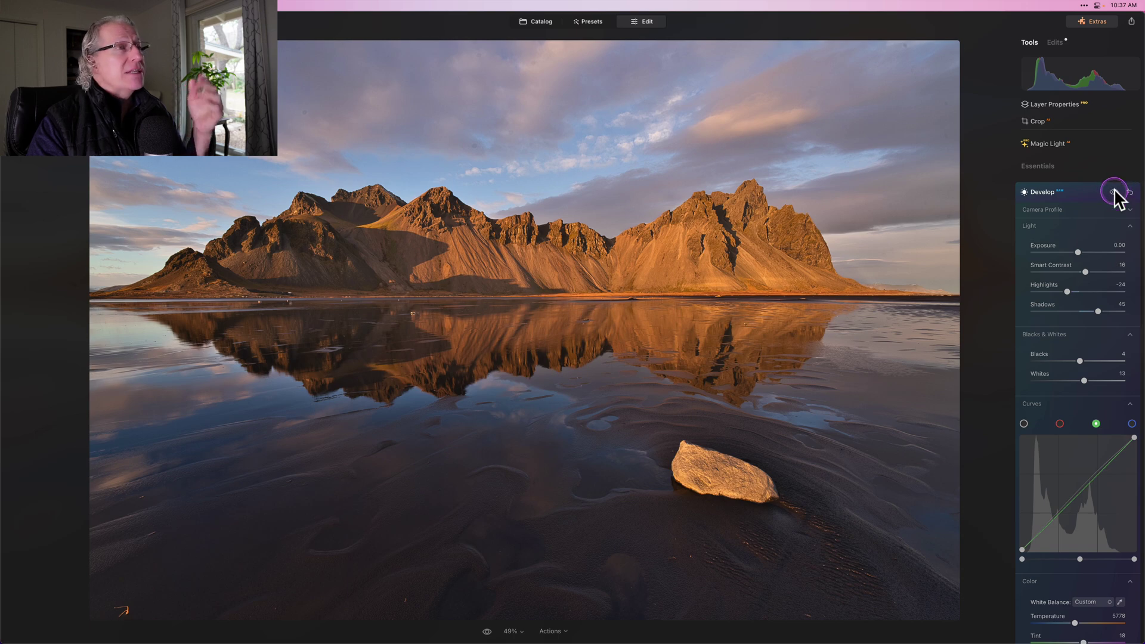
pyautogui.click(1113, 191)
pyautogui.click(1114, 192)
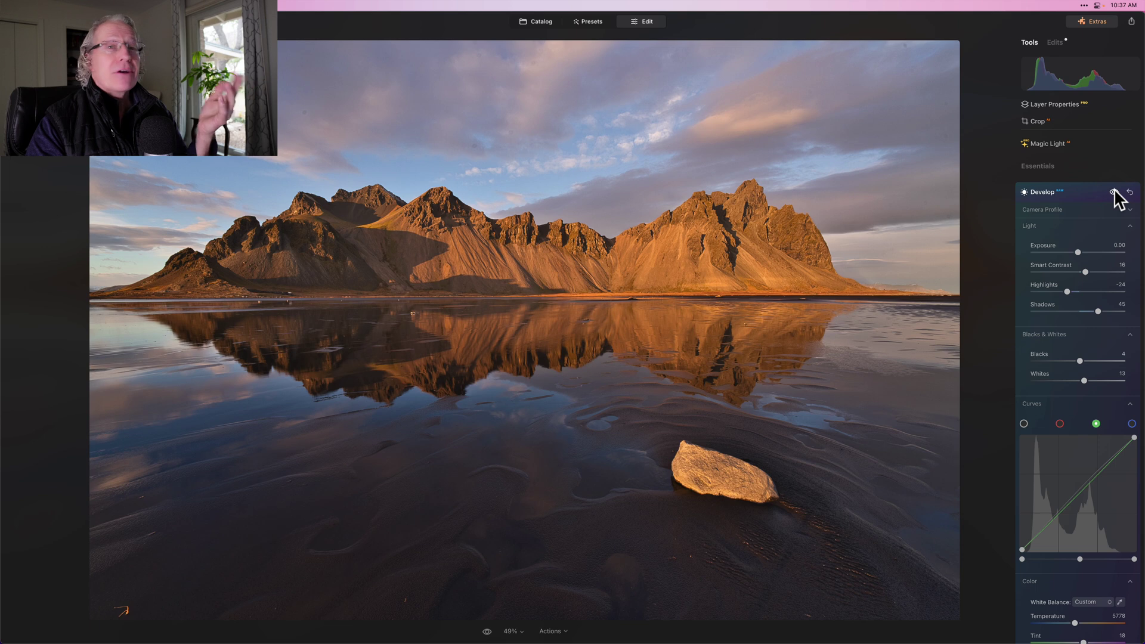
pyautogui.click(1085, 193)
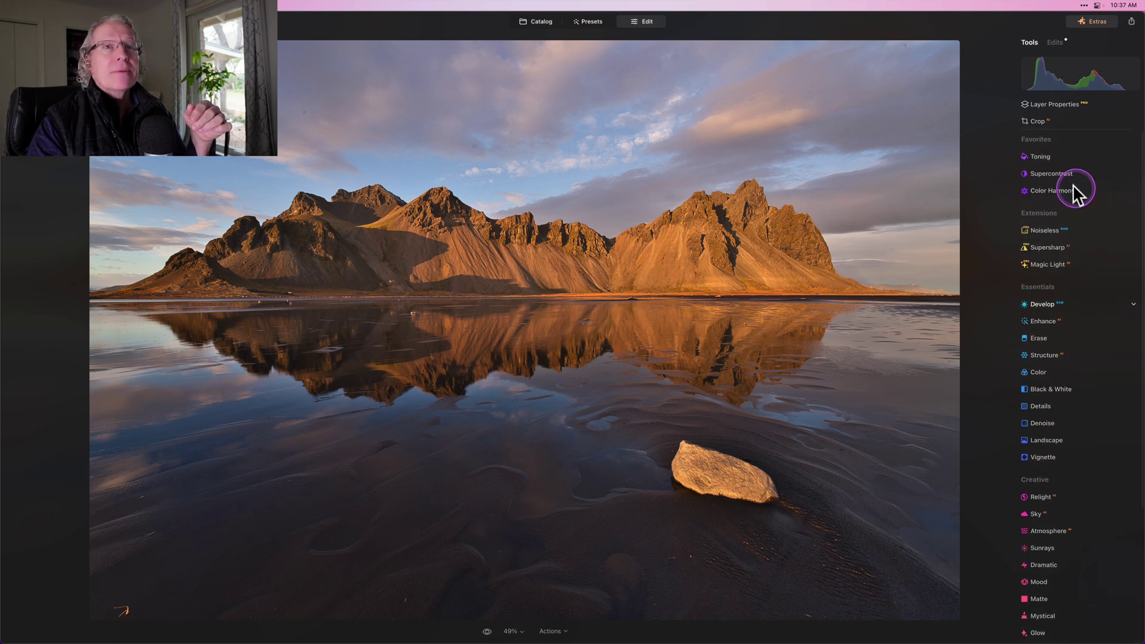
# - Open Supercontrast and set highlights contrast 39, midtones contrast 37 and shadows contrast 37
pyautogui.click(1063, 173)
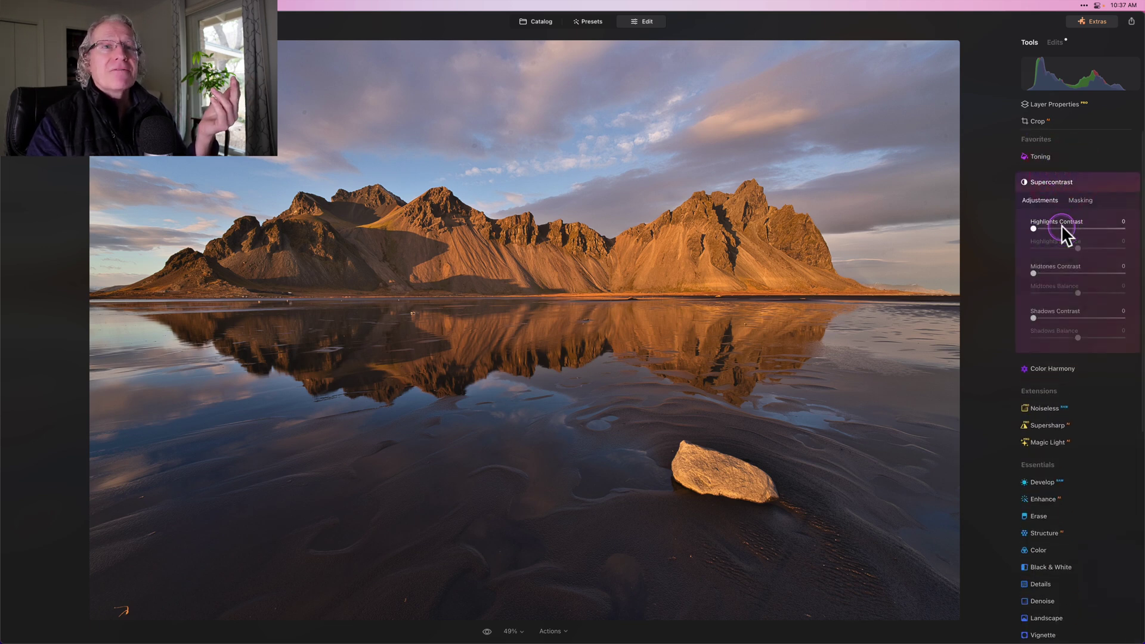
pyautogui.click(1065, 228)
pyautogui.moveTo(1064, 226); pyautogui.dragTo(1069, 227)
pyautogui.click(1067, 273)
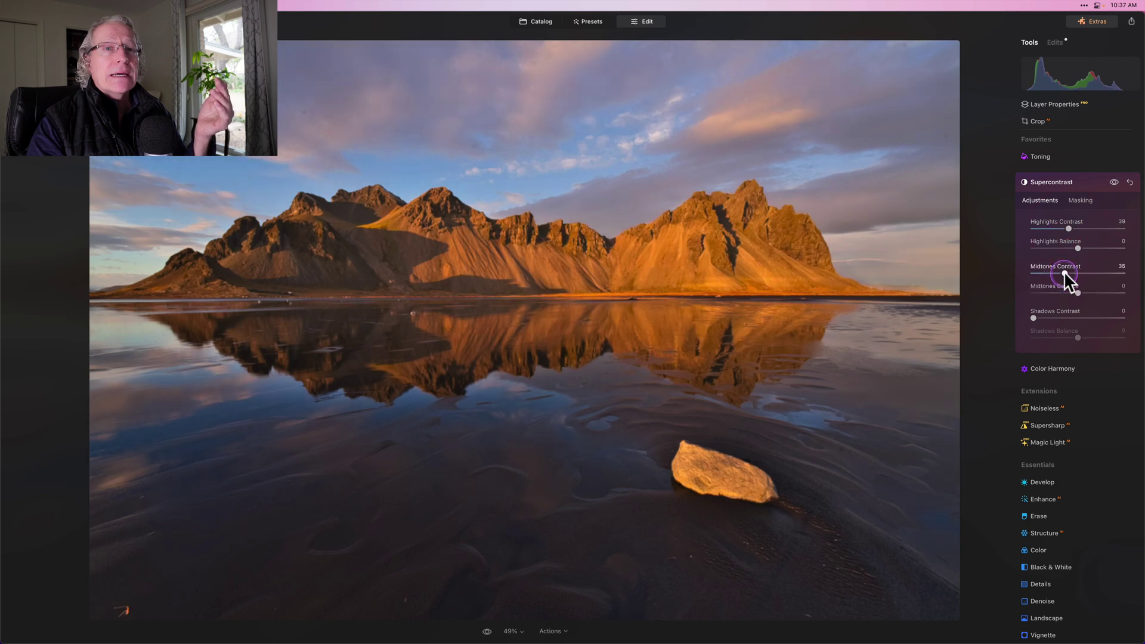
pyautogui.click(1066, 318)
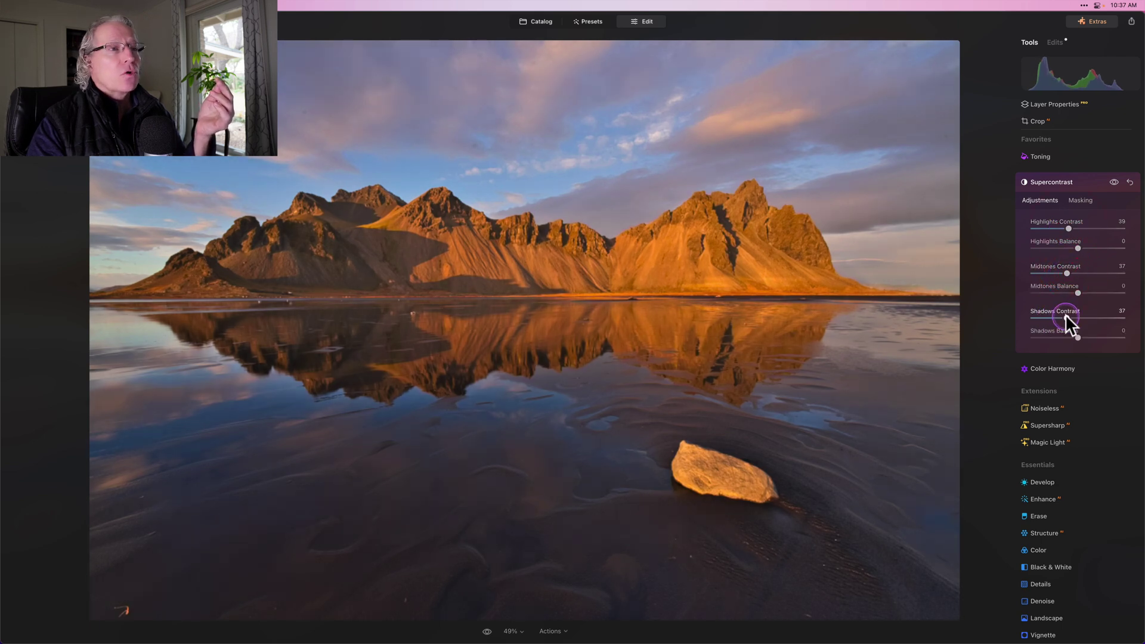
# - Set midtones balance to -34, adjust the shadows balance, and ease highlights balance to -45
pyautogui.click(1047, 248)
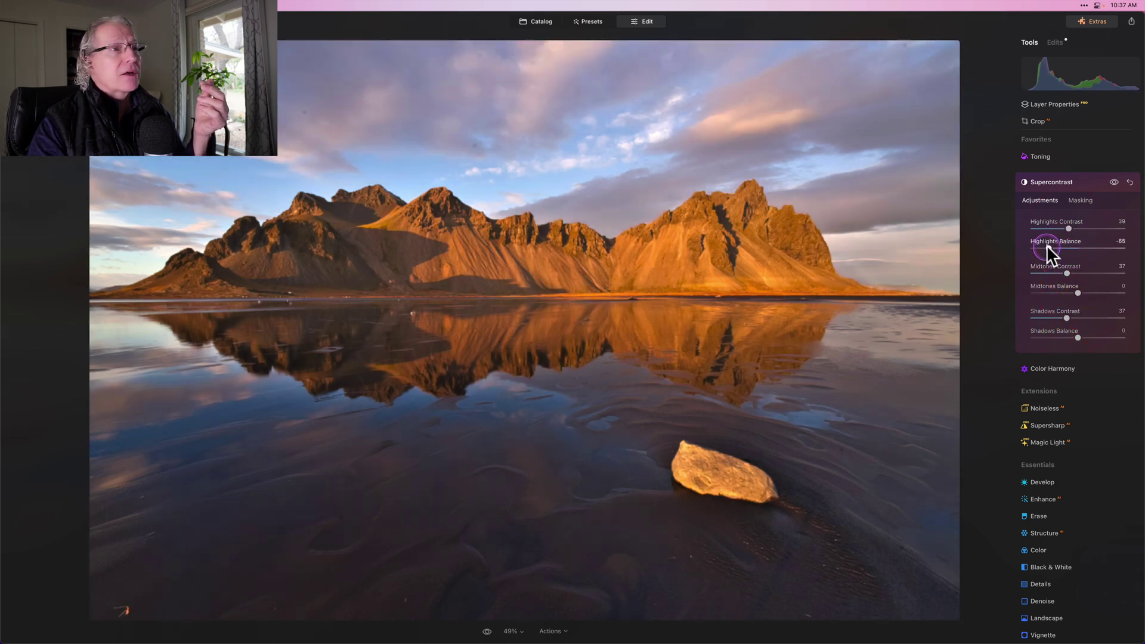
pyautogui.moveTo(1047, 248); pyautogui.dragTo(1053, 248)
pyautogui.click(1078, 292)
pyautogui.moveTo(1078, 292)
pyautogui.mouseDown()
pyautogui.moveTo(1092, 292)
pyautogui.moveTo(1071, 292)
pyautogui.mouseUp()
pyautogui.moveTo(1067, 338)
pyautogui.mouseDown()
pyautogui.moveTo(1052, 337)
pyautogui.moveTo(1085, 337)
pyautogui.mouseUp()
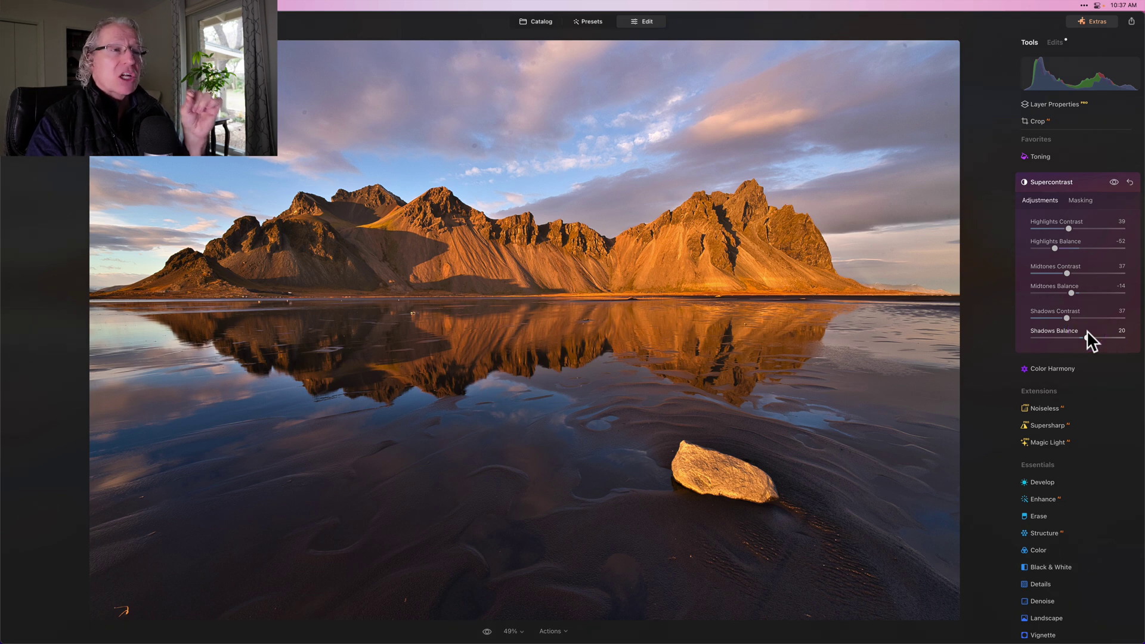
pyautogui.moveTo(1054, 248); pyautogui.dragTo(1090, 220)
# - Raise highlights contrast to 60, lower midtones balance to -52, and compare with Supercontrast off
pyautogui.click(1063, 229)
pyautogui.click(1063, 271)
pyautogui.click(1068, 292)
pyautogui.moveTo(1070, 293); pyautogui.dragTo(1051, 289)
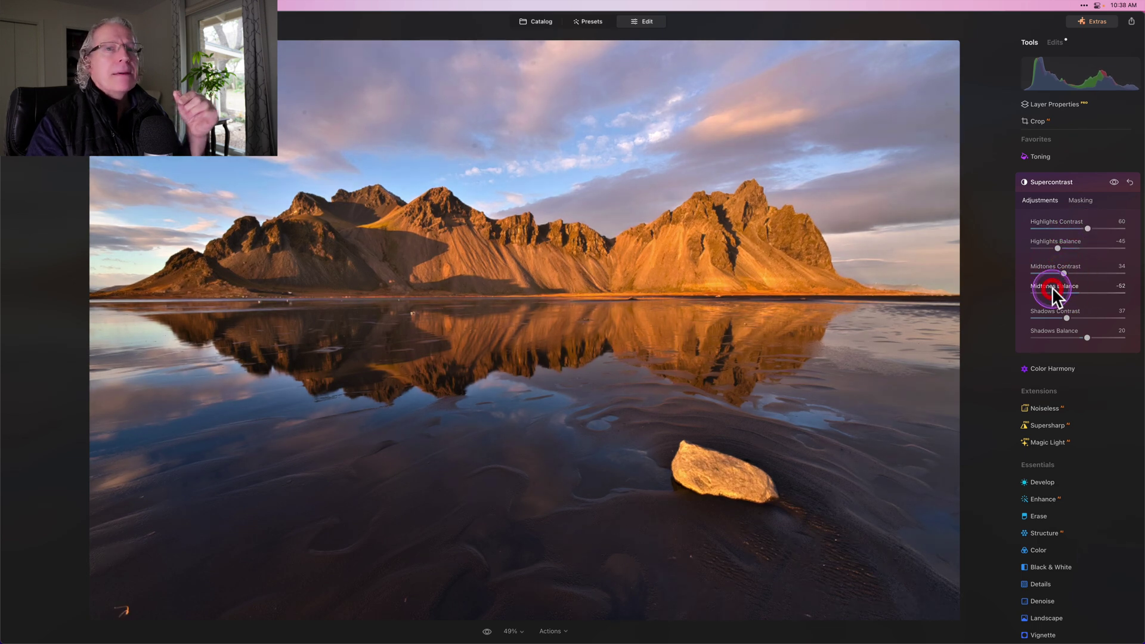
pyautogui.click(1112, 183)
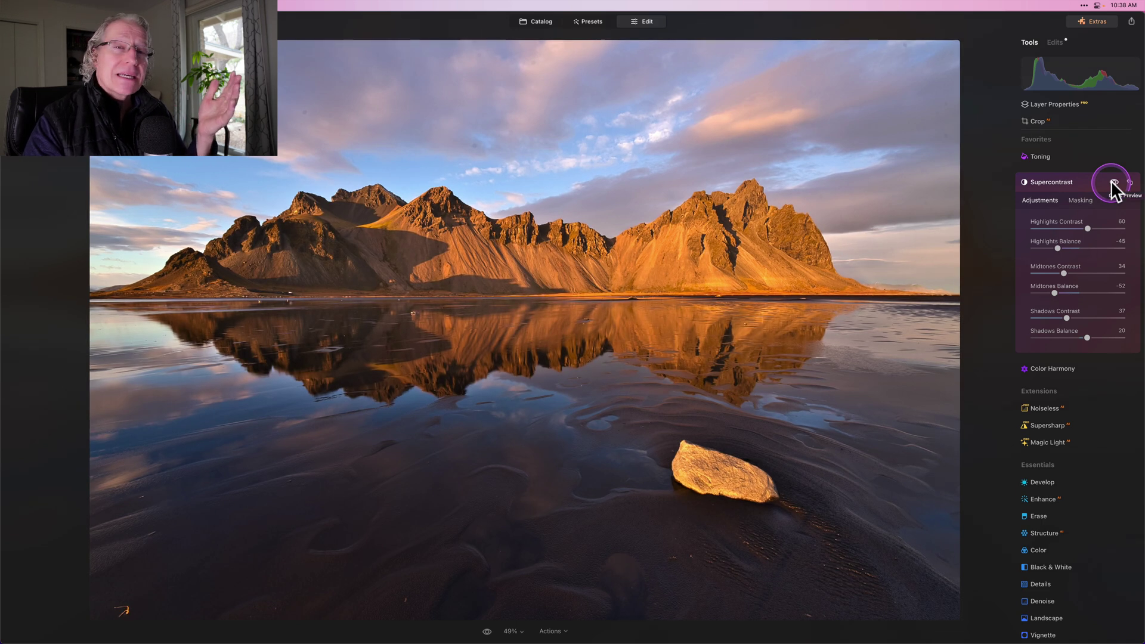
pyautogui.click(1112, 182)
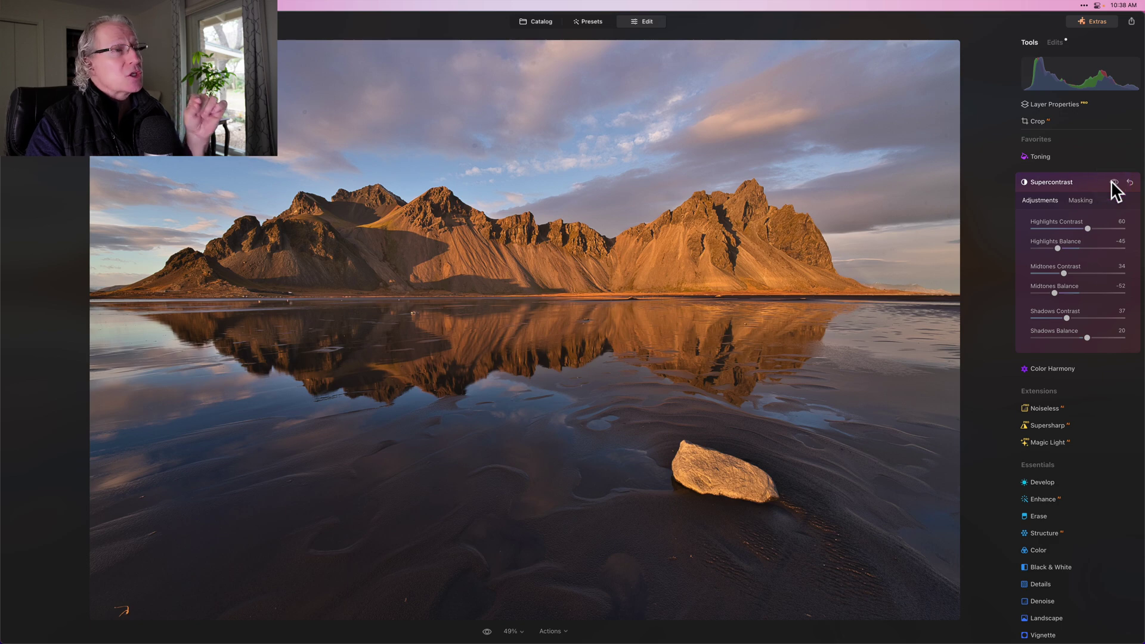
pyautogui.click(1111, 183)
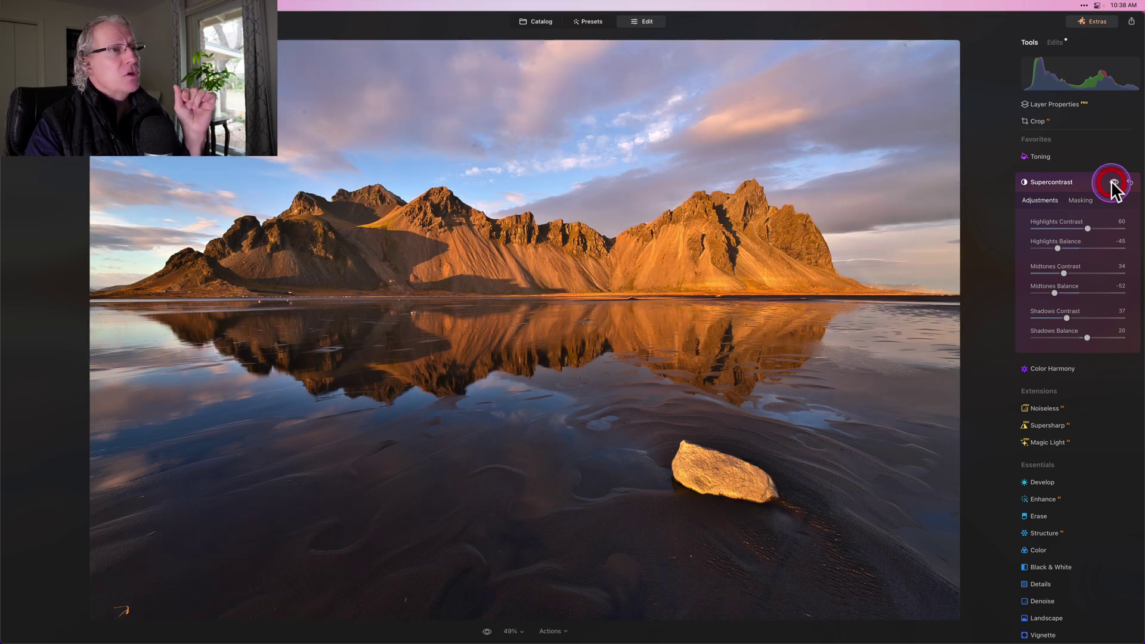
pyautogui.click(1079, 182)
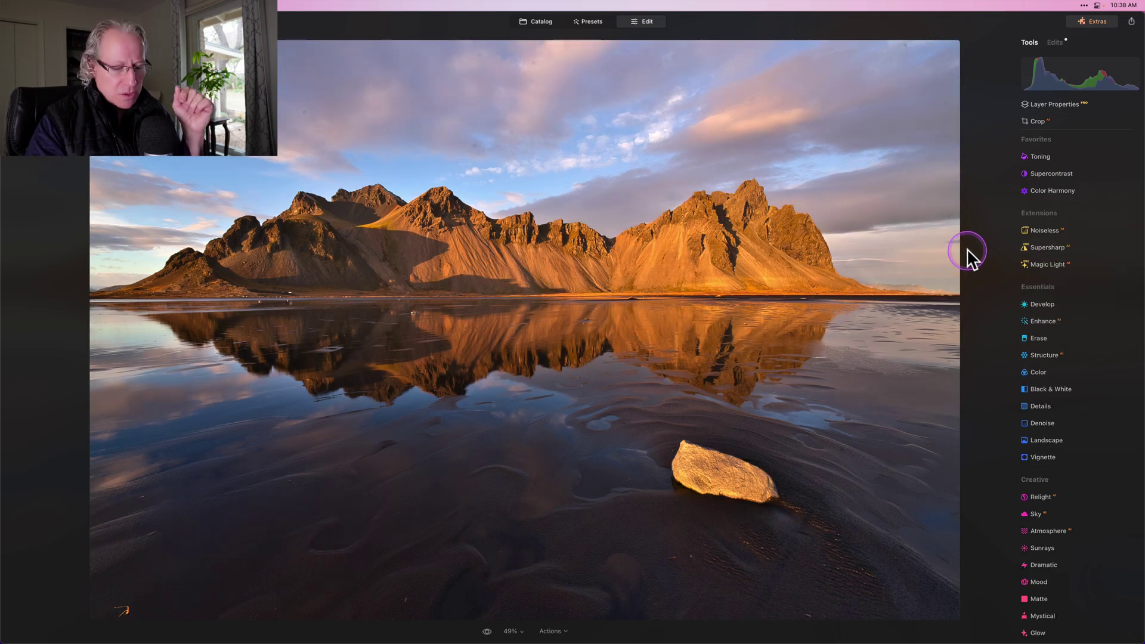
pyautogui.press('\\')
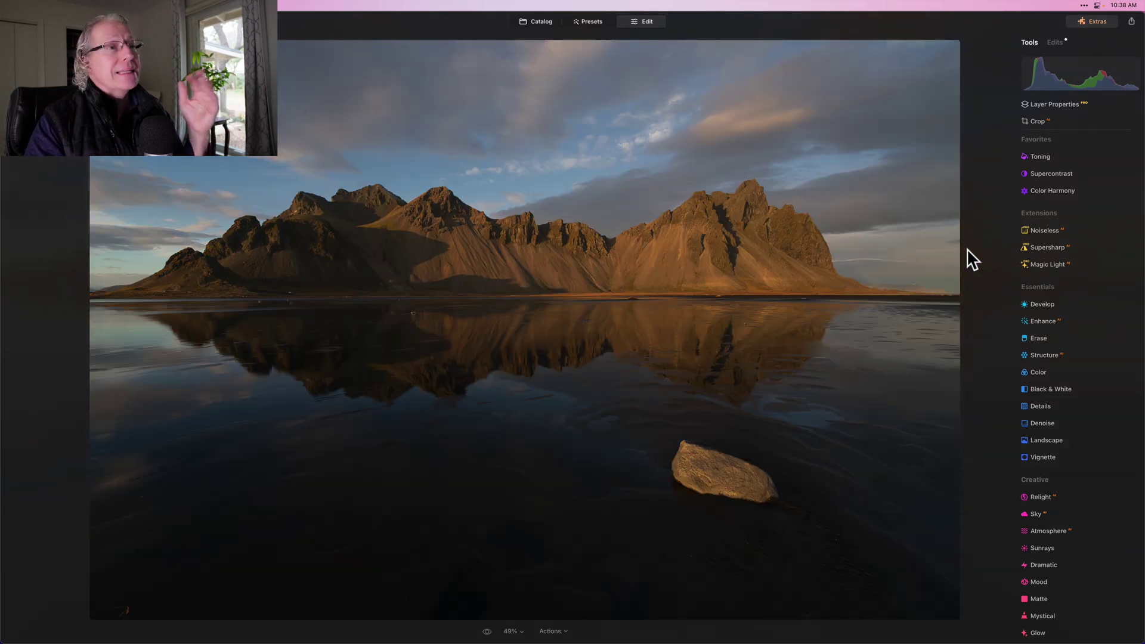
pyautogui.press('\\')
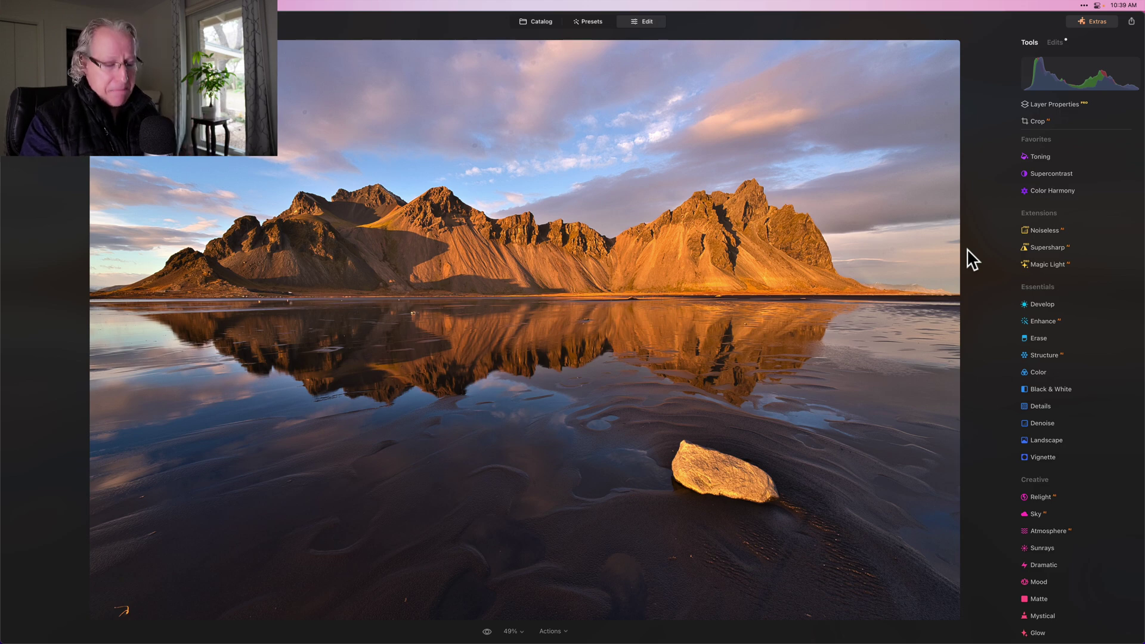
pyautogui.press('\\')
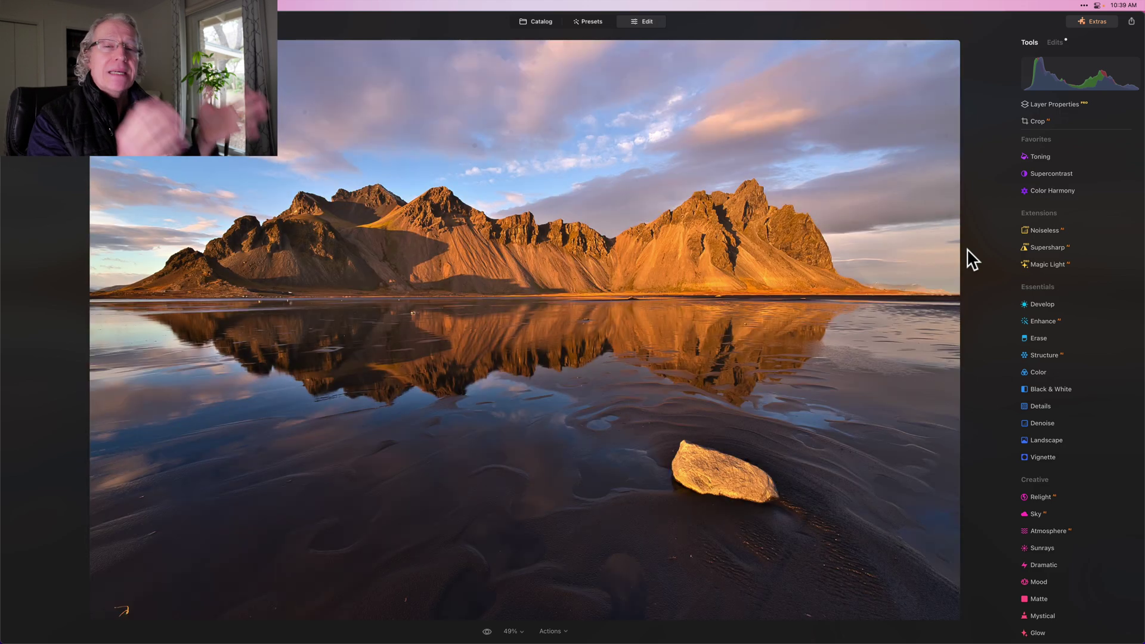